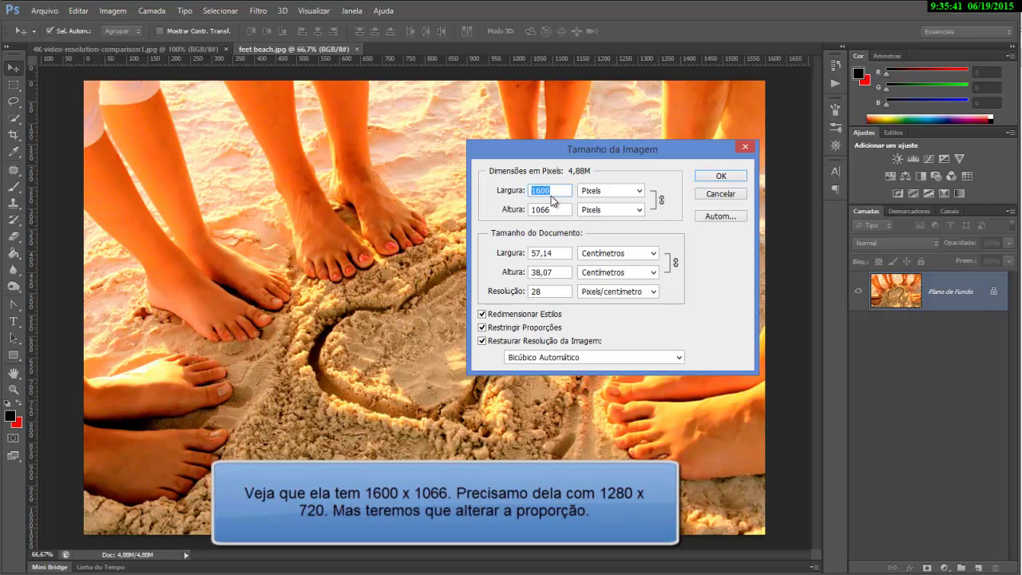
- Resize the image to a width of 1280 pixels with proportions constrained
type("1280")
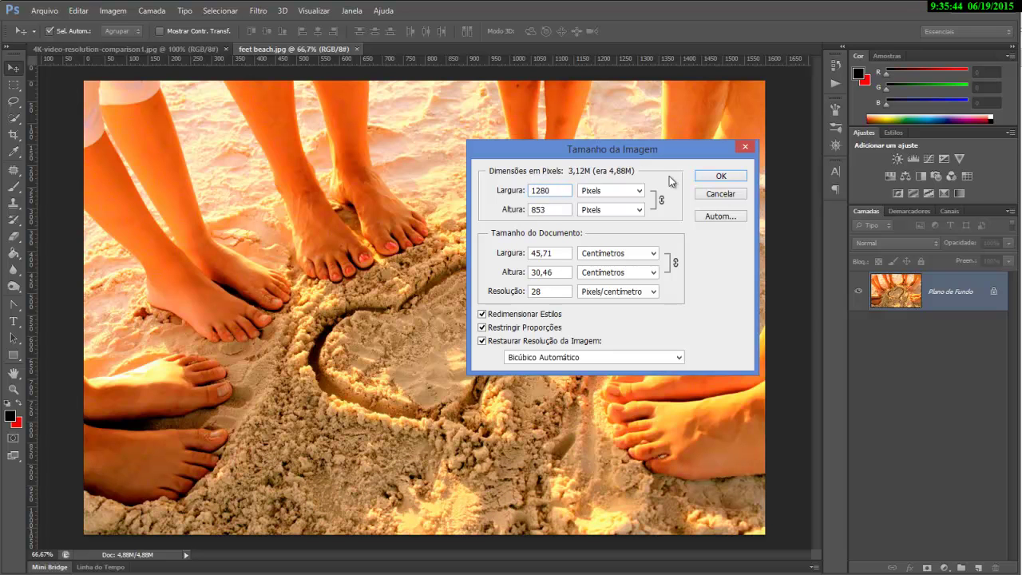
left_click(732, 175)
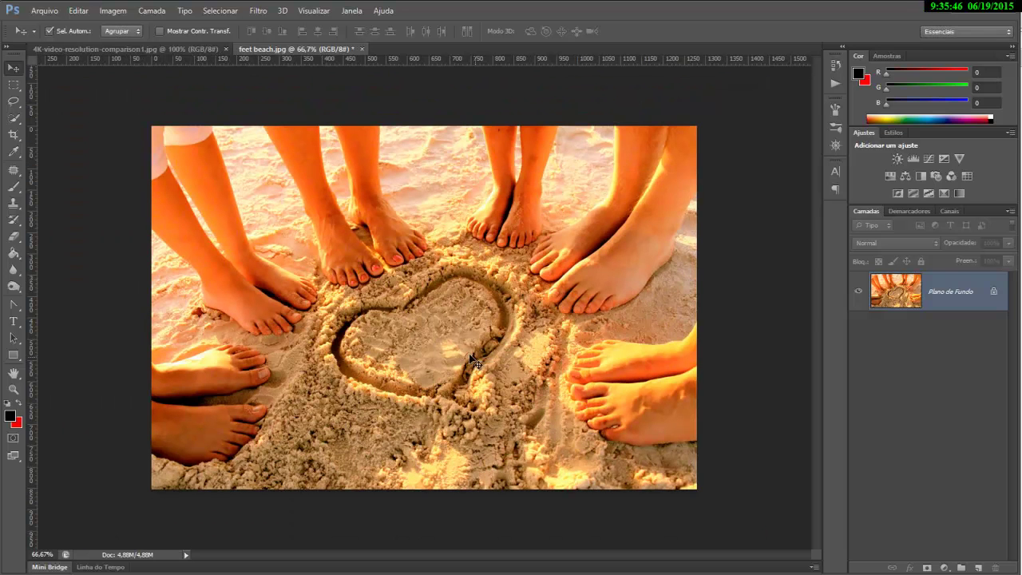
left_click(113, 11)
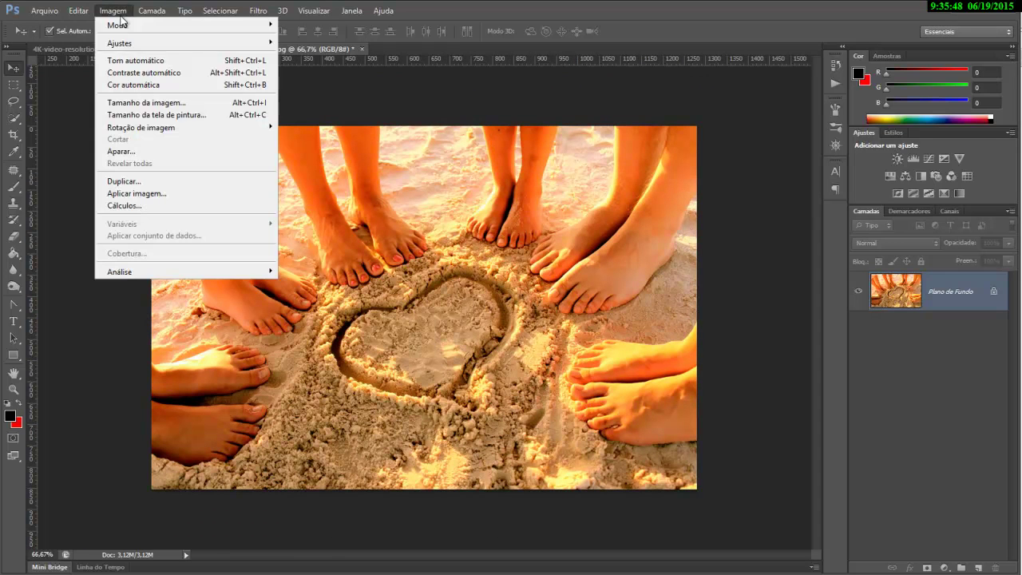
left_click(142, 104)
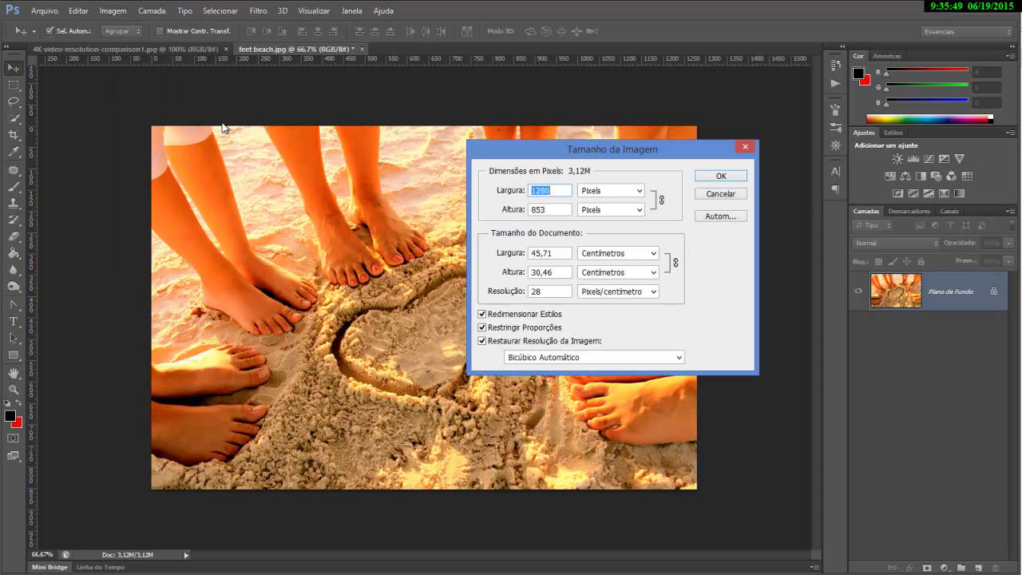
double_click(563, 210)
type("720")
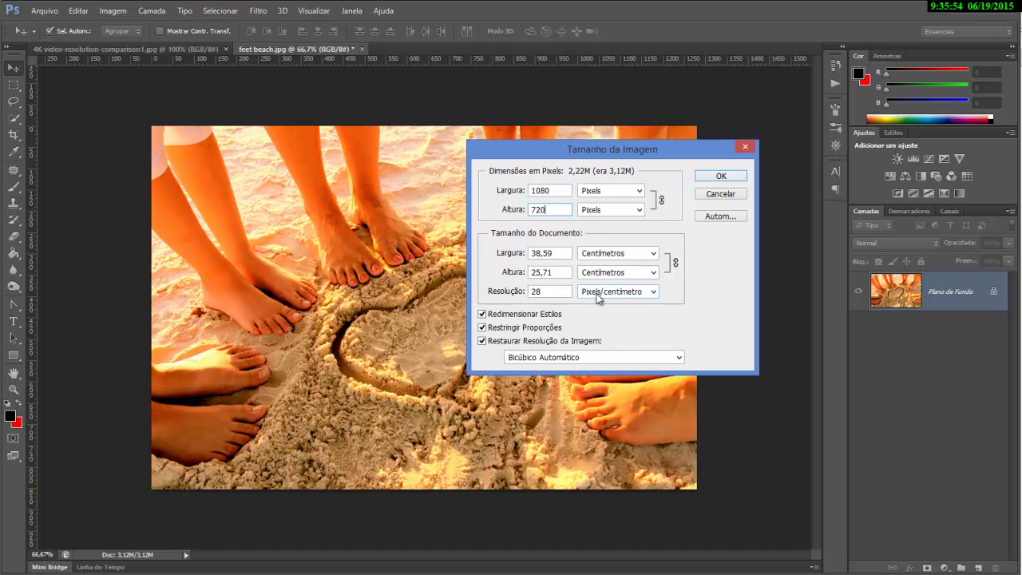
double_click(543, 190)
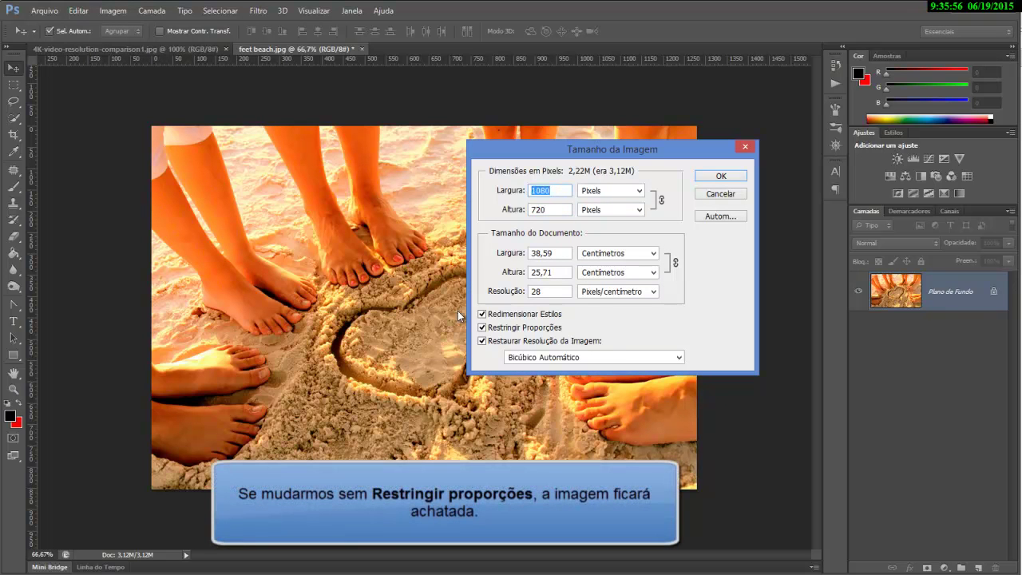
left_click(721, 194)
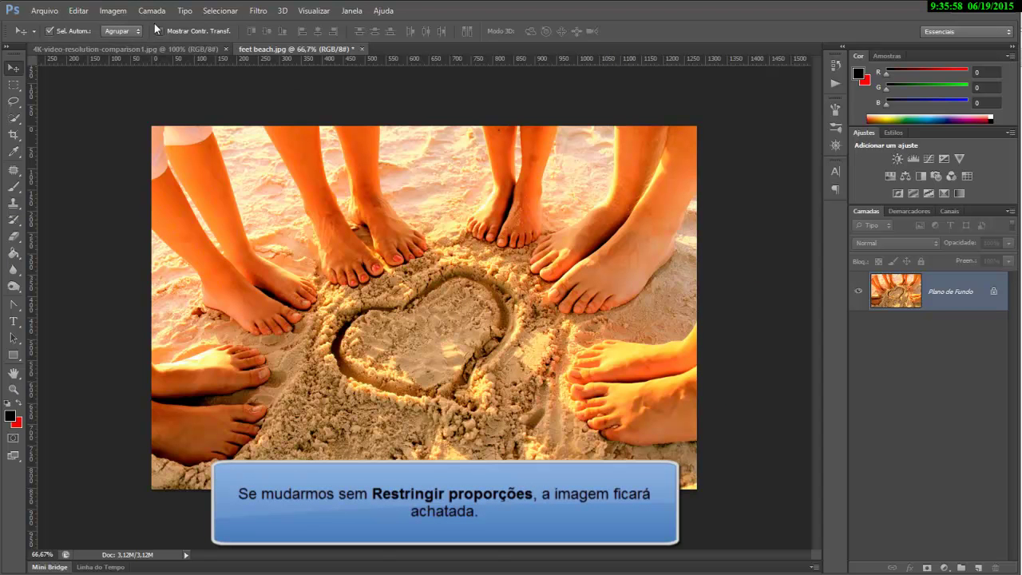
- Try resizing the image to 1280 x 720 pixels with proportions unconstrained, and undo the resize
left_click(128, 13)
left_click(149, 103)
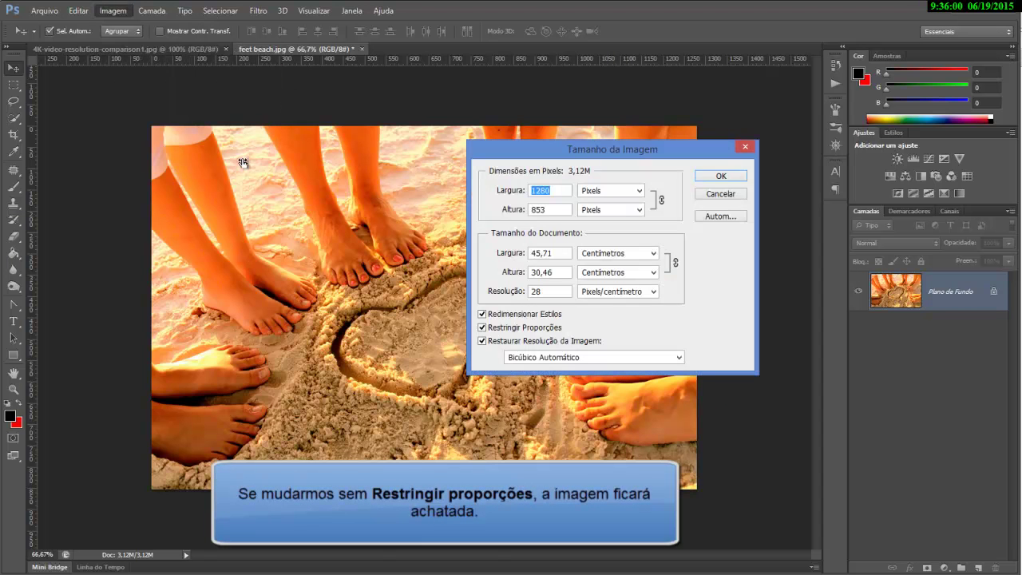
left_click(525, 328)
left_click(551, 211)
type("720")
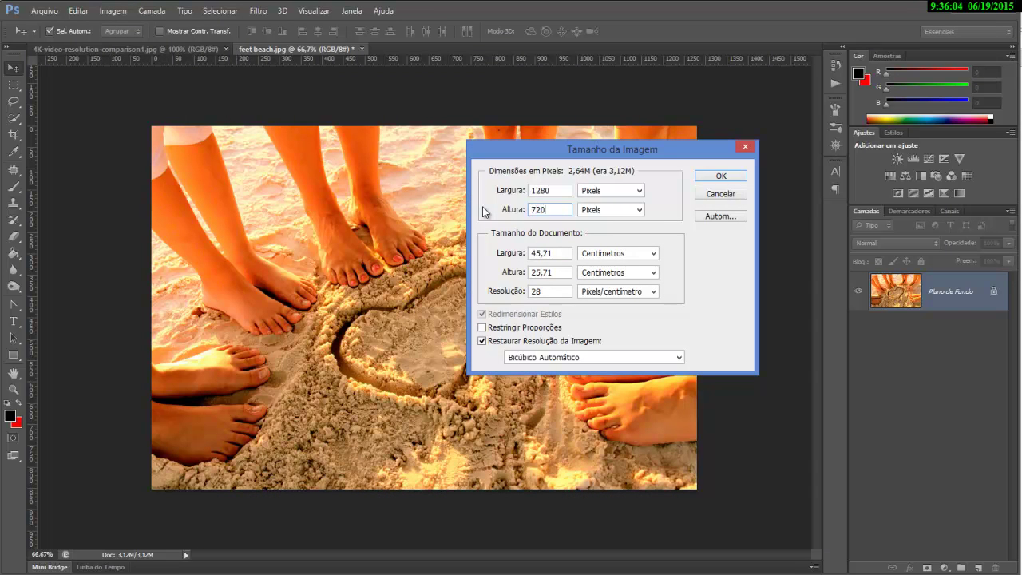
key("Return")
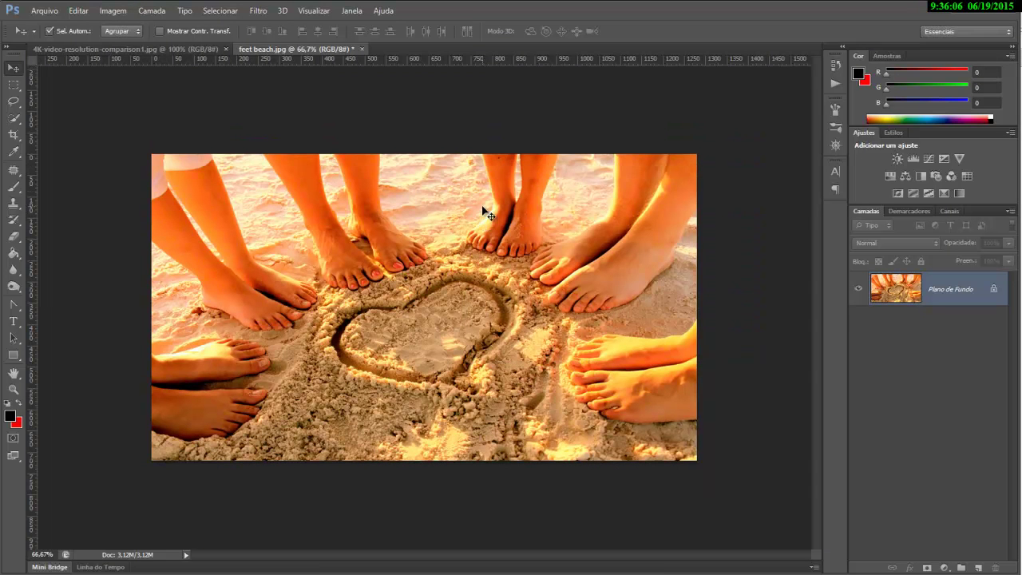
left_click(77, 10)
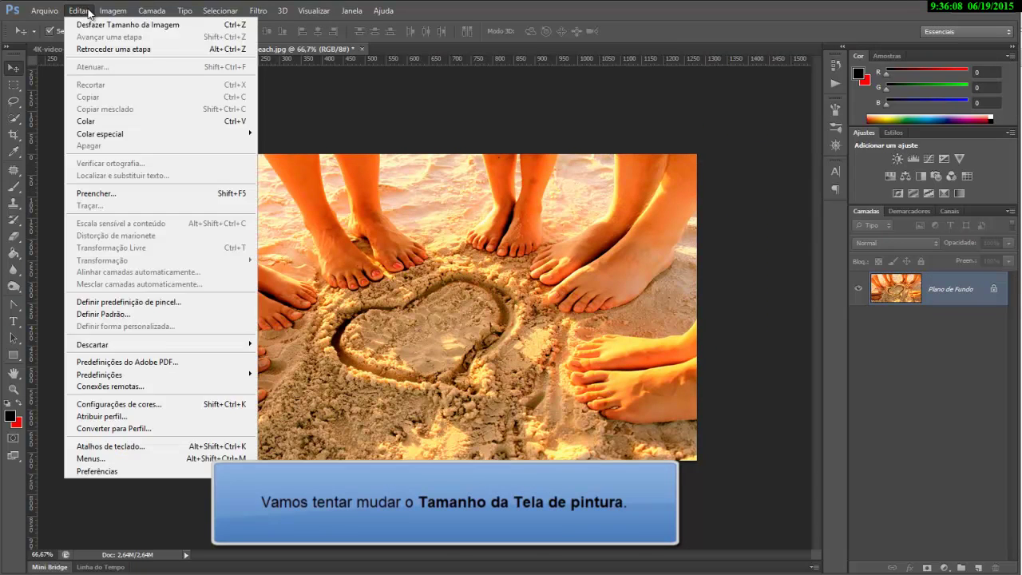
left_click(85, 25)
left_click(109, 11)
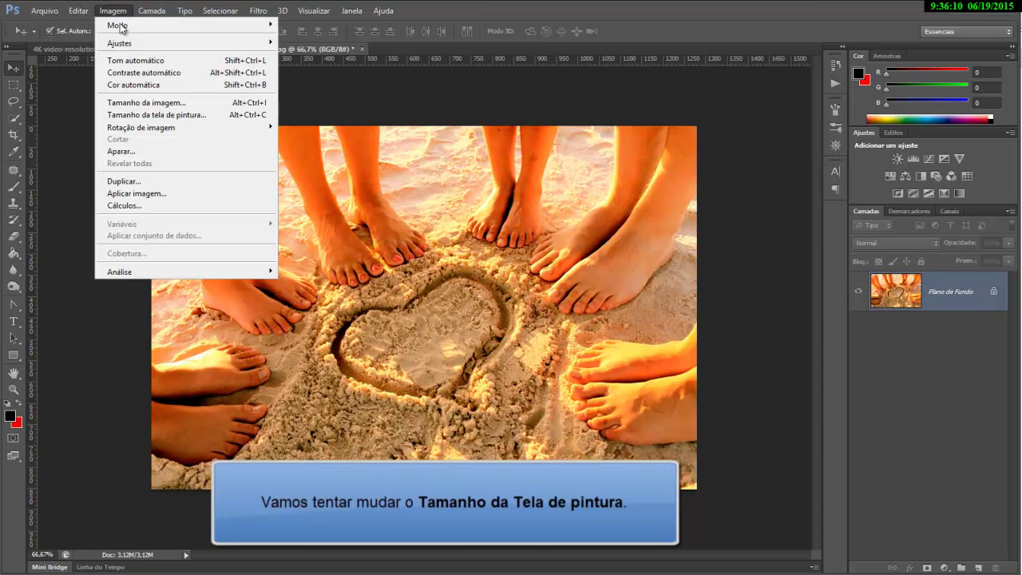
left_click(179, 116)
left_click(437, 221)
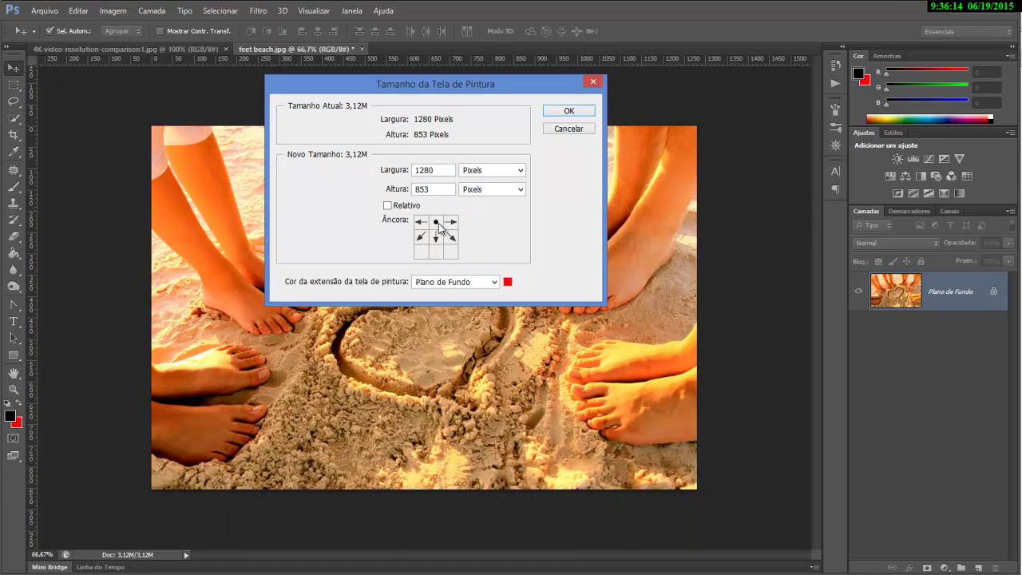
double_click(437, 195)
type("720")
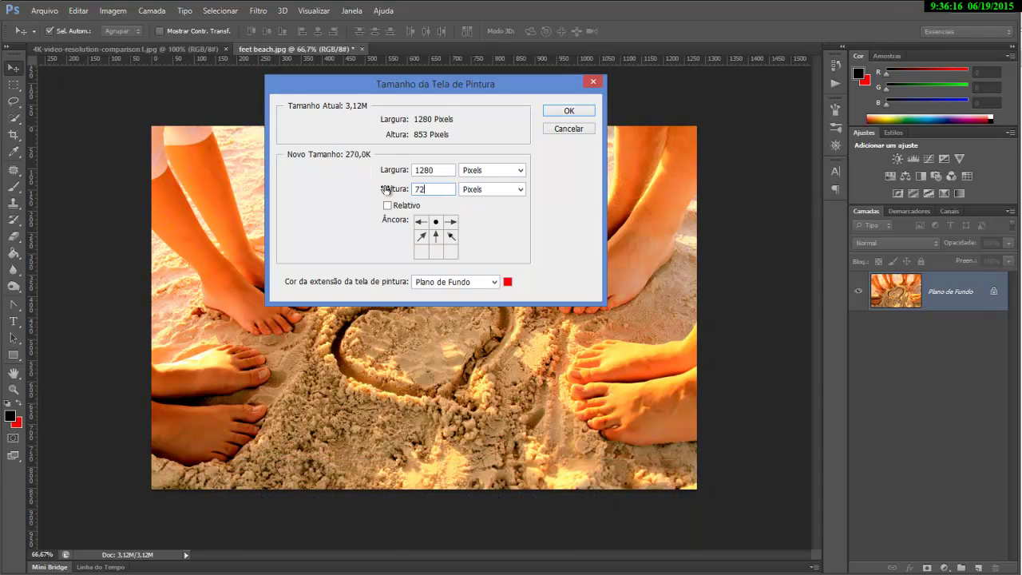
left_click(582, 112)
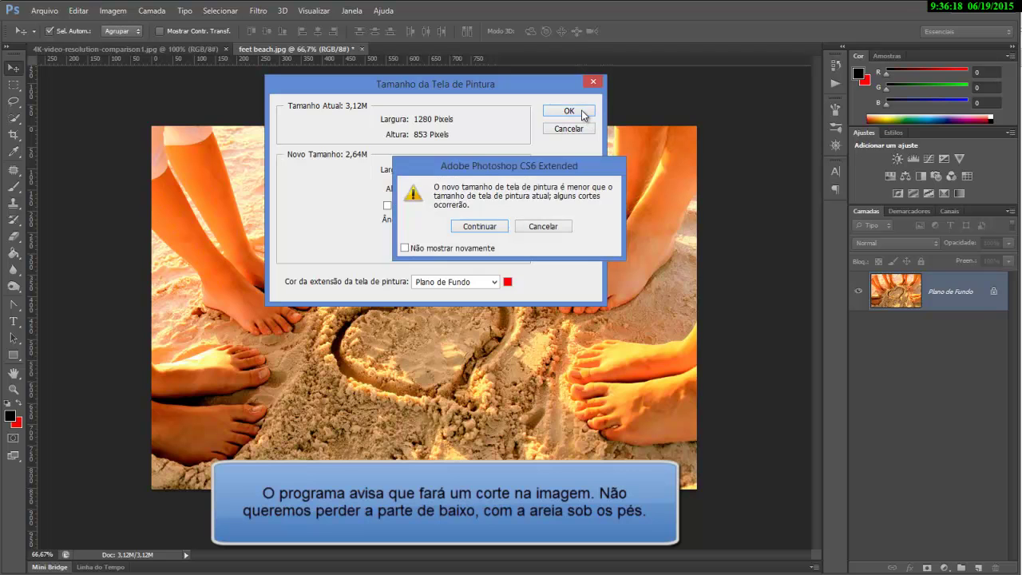
left_click(541, 227)
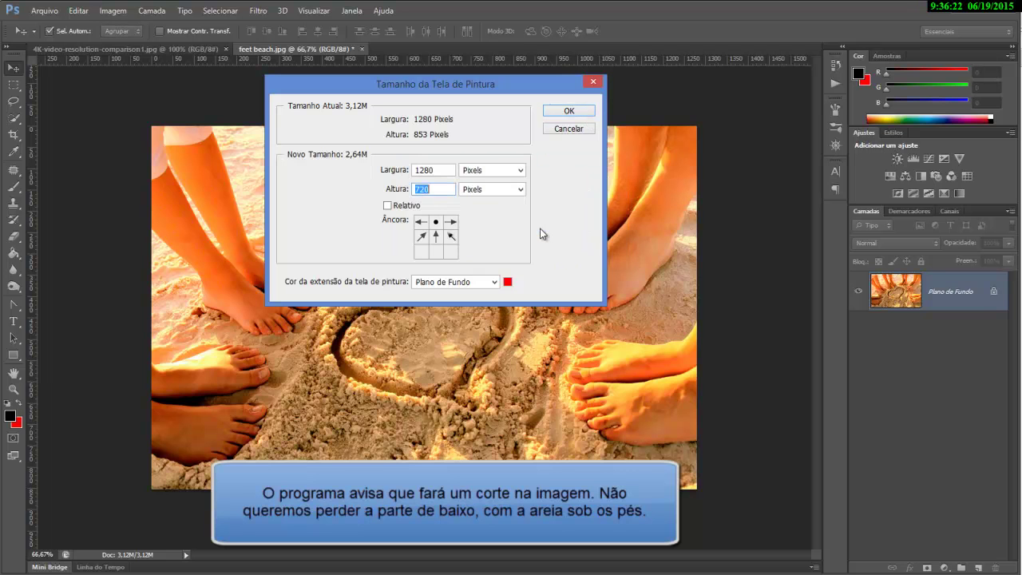
type("720")
left_click(574, 128)
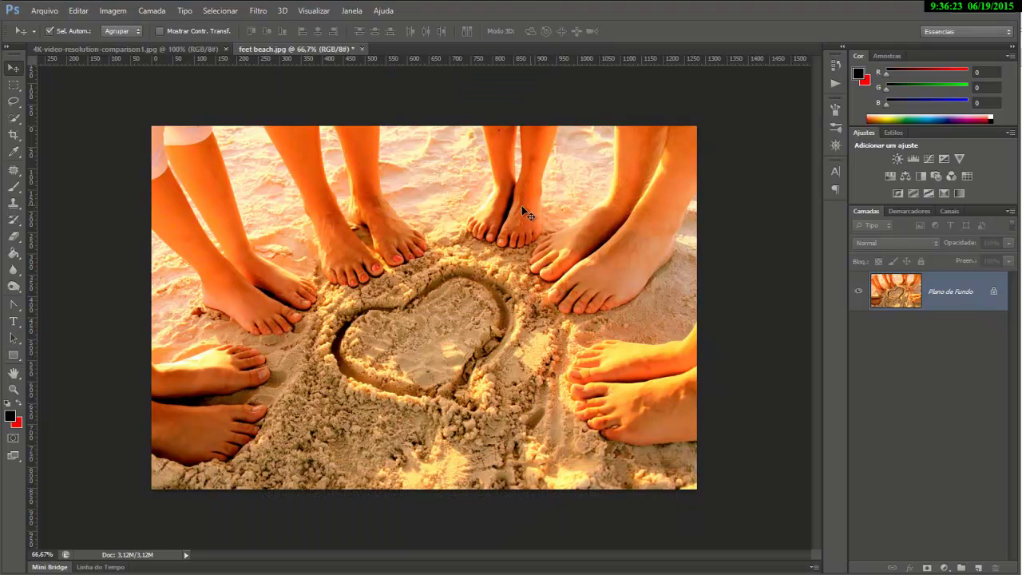
- Crop the image to a 16 x 9 ratio aligned with the photo's upper edge, without deleting the cropped pixels
left_click(12, 136)
left_click(194, 32)
left_click(113, 33)
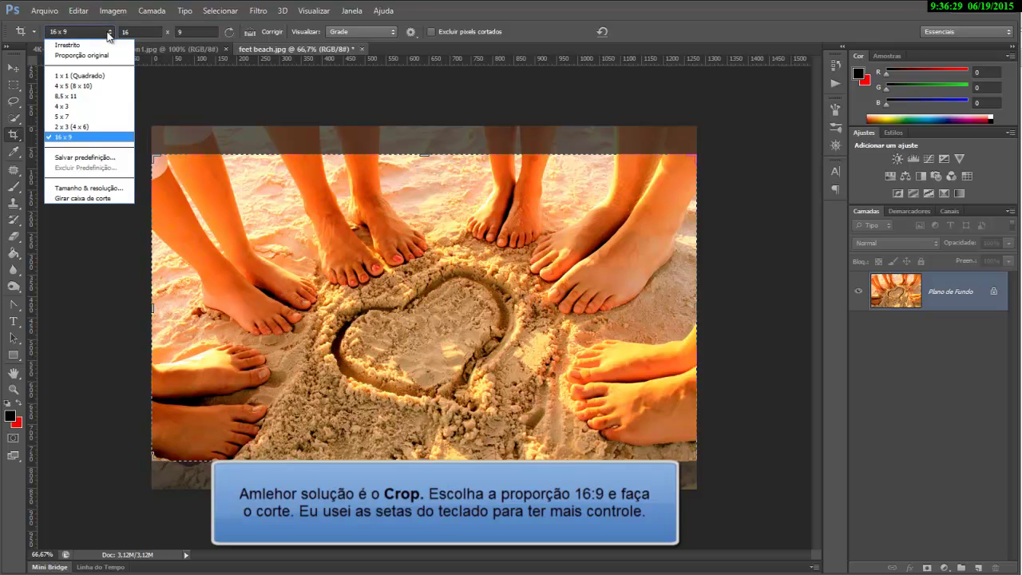
left_click(74, 139)
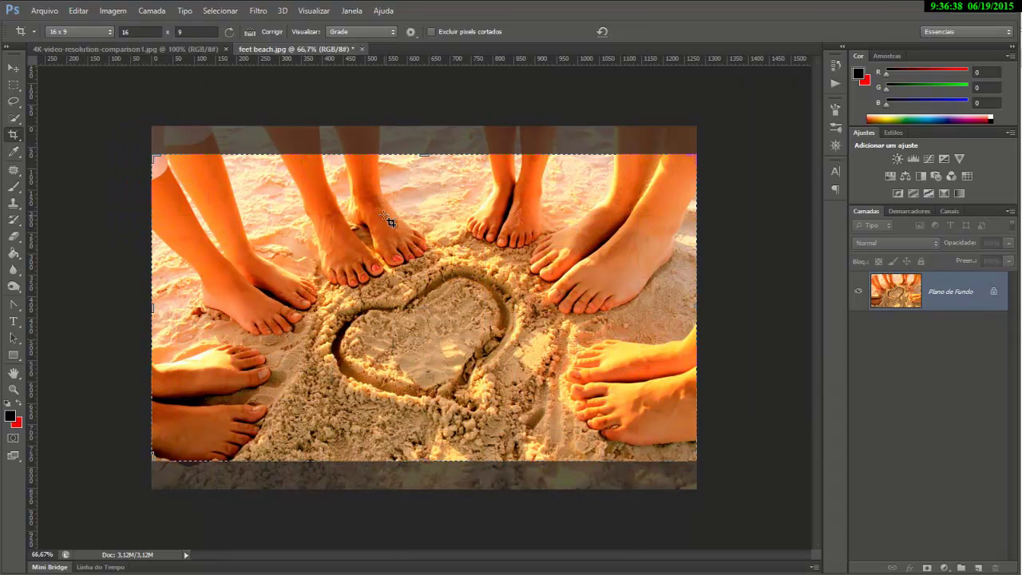
left_click(389, 223)
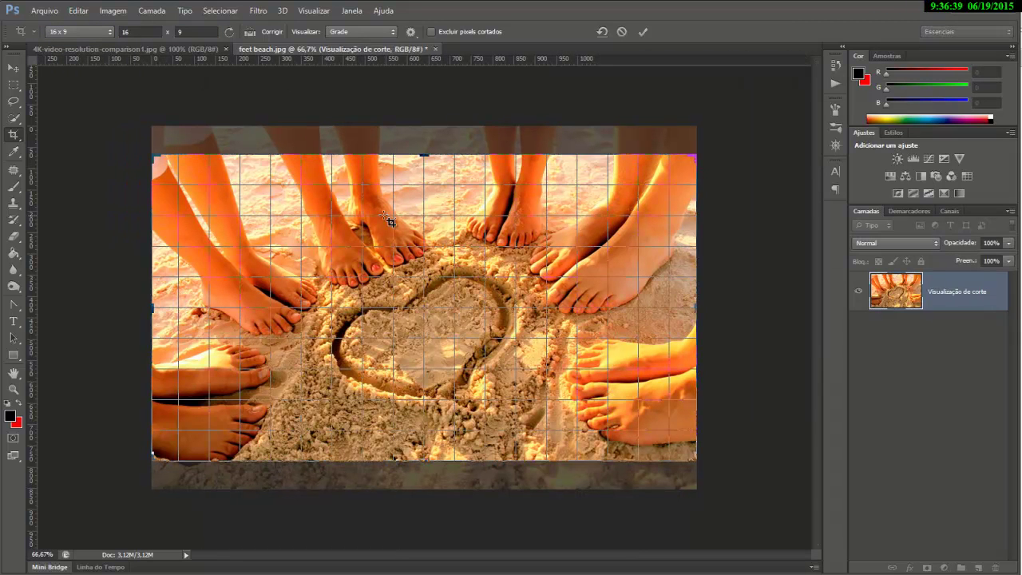
left_click_drag(423, 165, 422, 159)
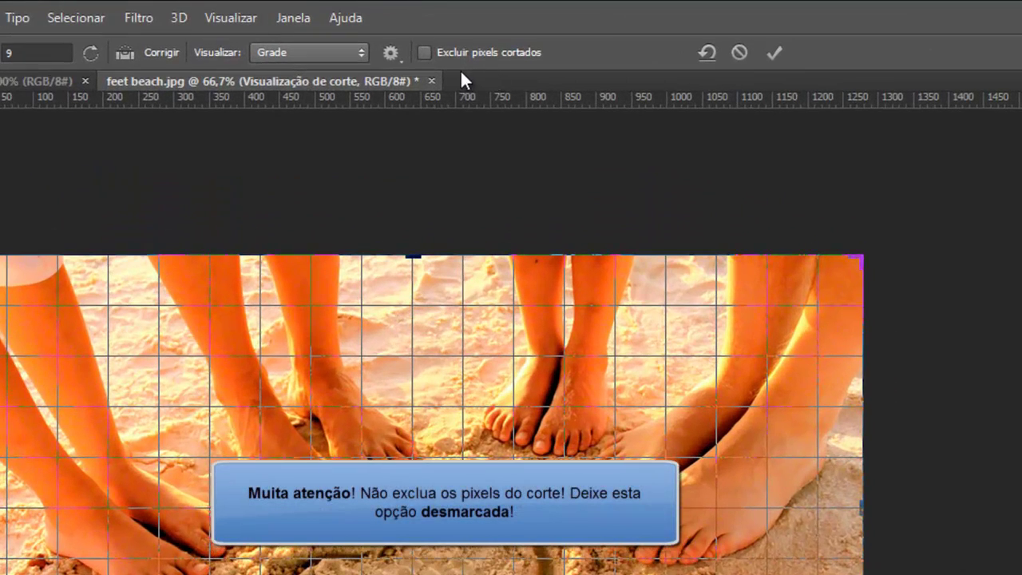
left_click(775, 54)
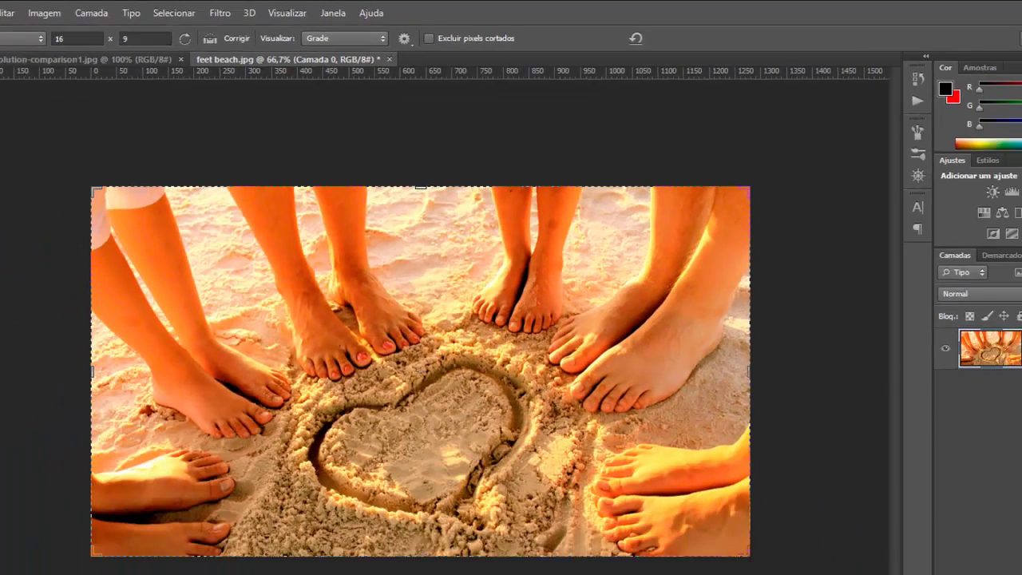
- Apply content-aware scaling to the photo layer, reducing its height to 84.76% so its lower edge meets the canvas edge
left_click(12, 68)
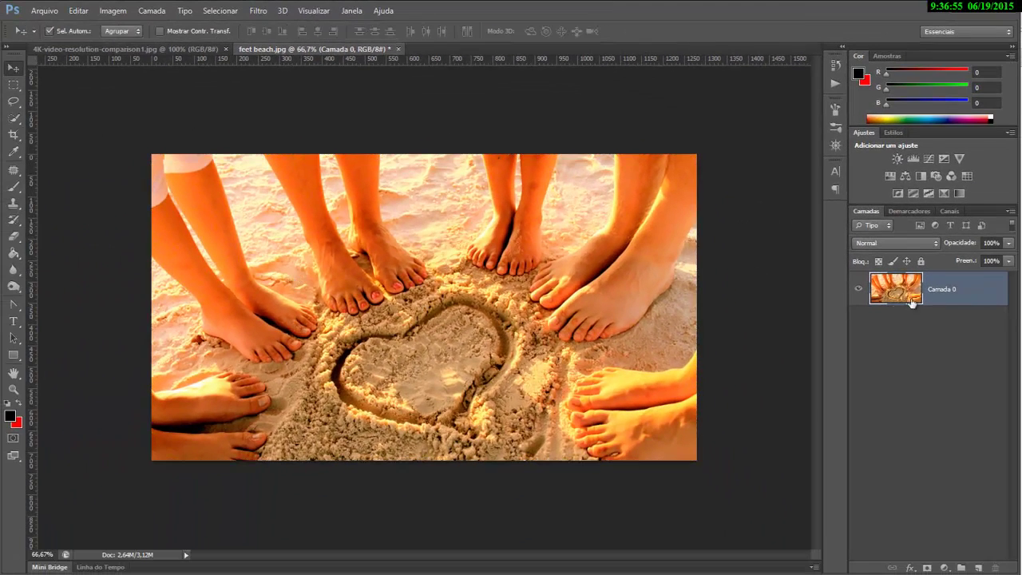
left_click(78, 10)
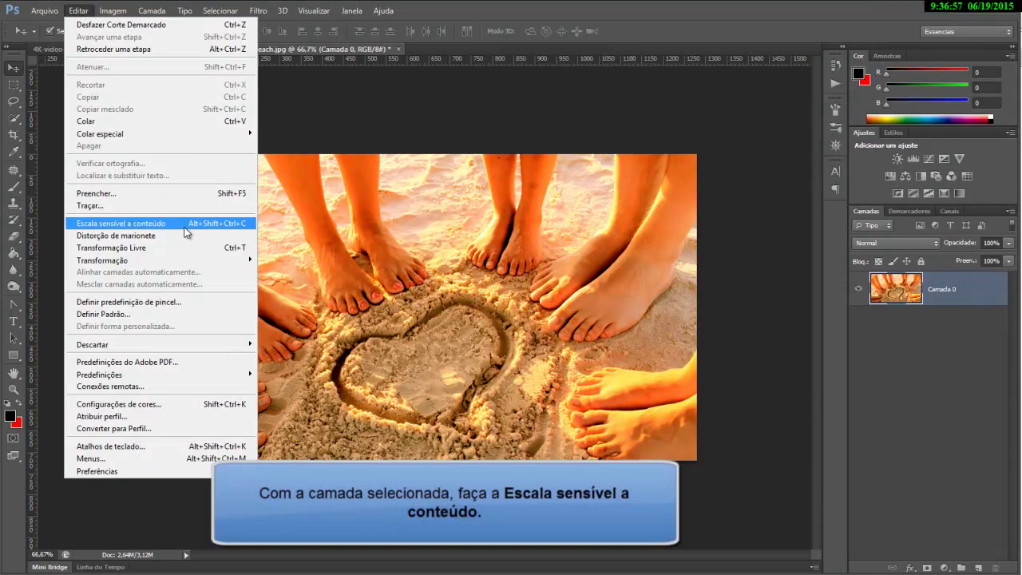
left_click(121, 223)
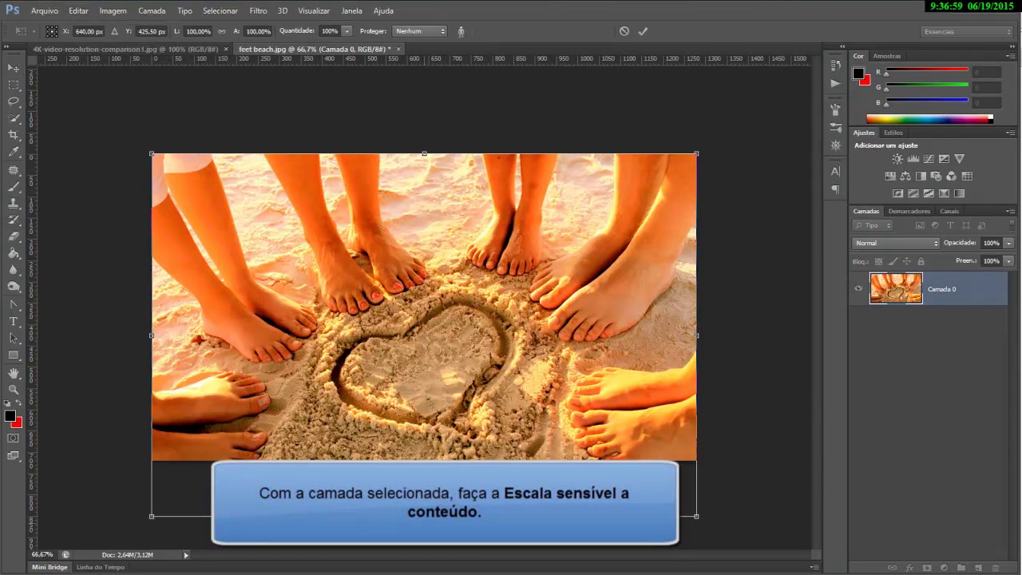
left_click_drag(482, 516, 478, 468)
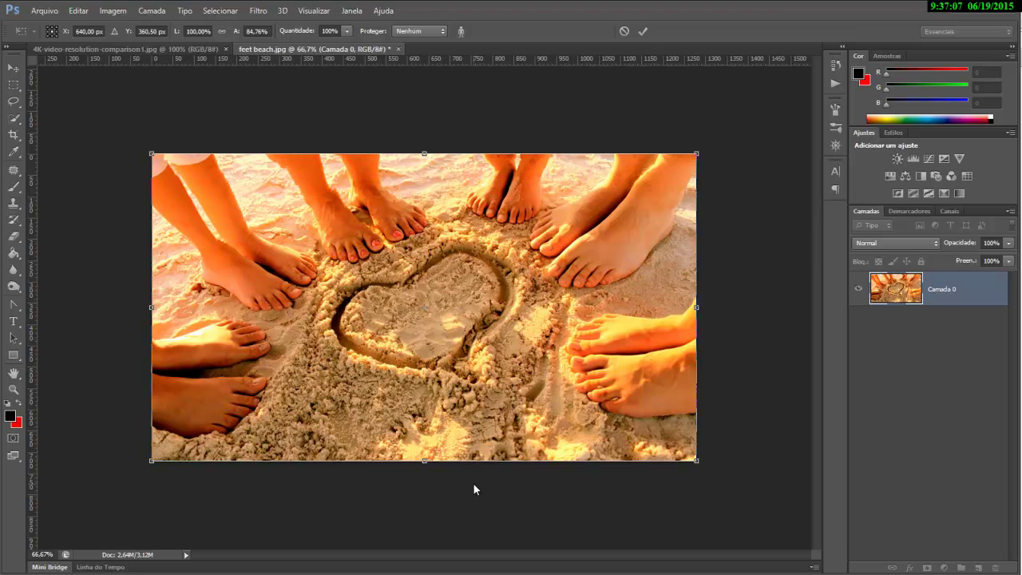
left_click(645, 32)
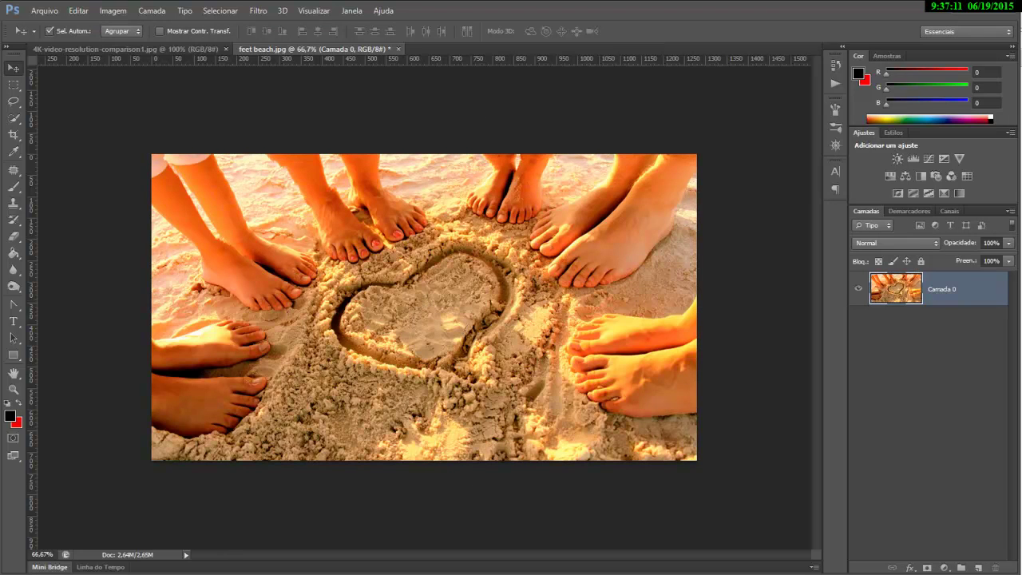
- Switch to Illustrator, copy the selected dolphin artwork, and paste it as pixels into feet beach.jpg in Photoshop
key("alt+Tab")
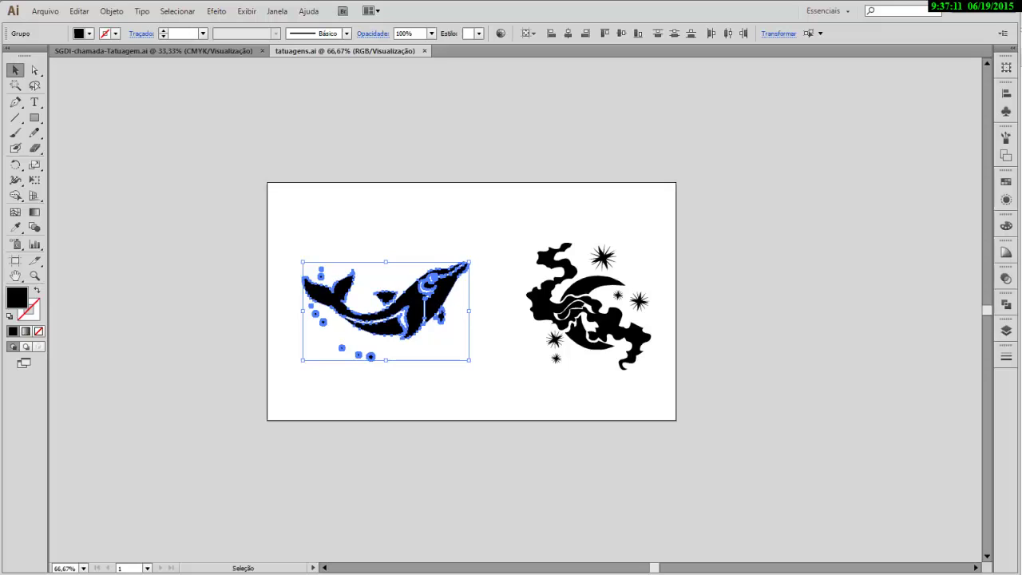
left_click(79, 11)
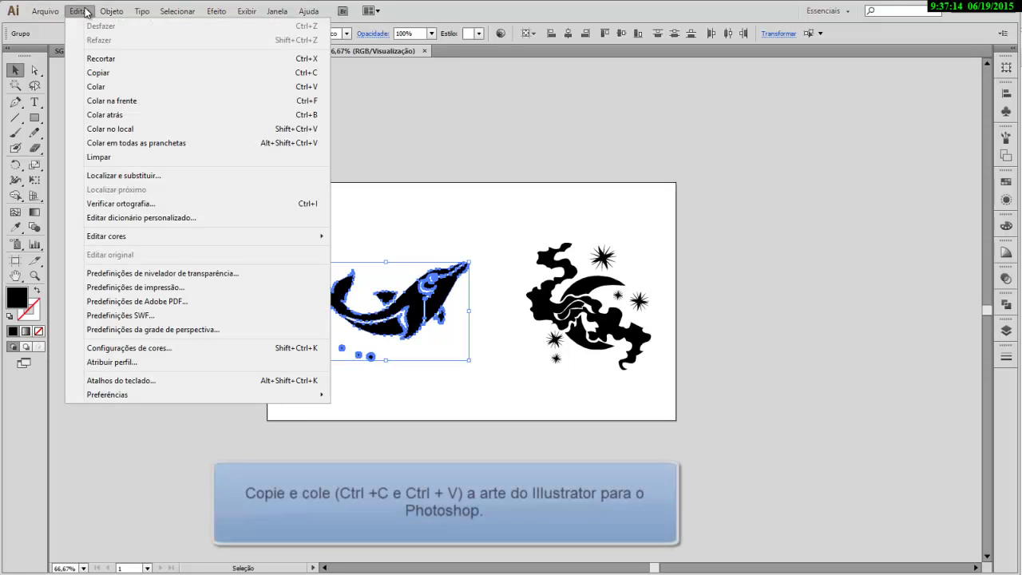
left_click(125, 78)
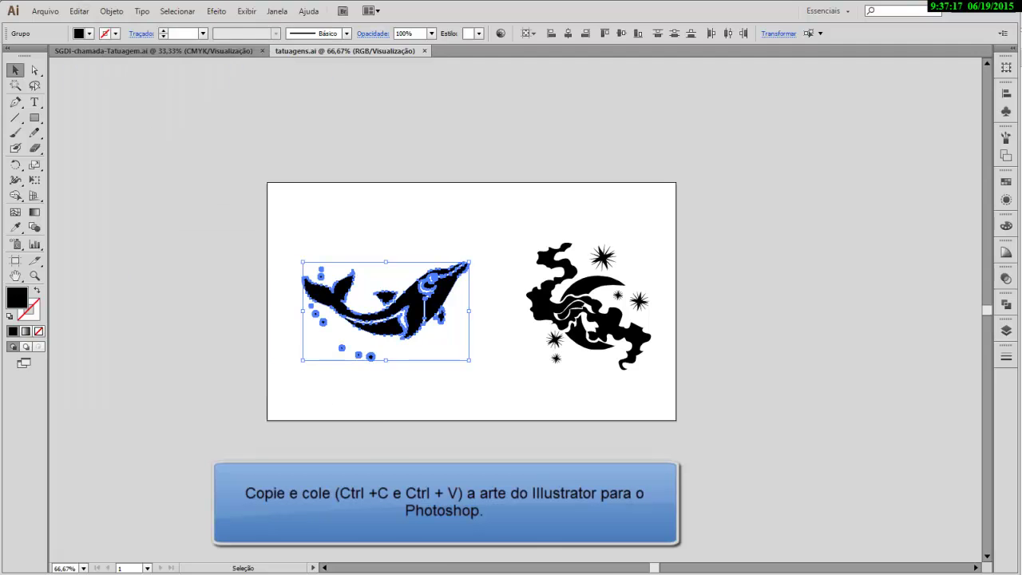
key("alt+Tab")
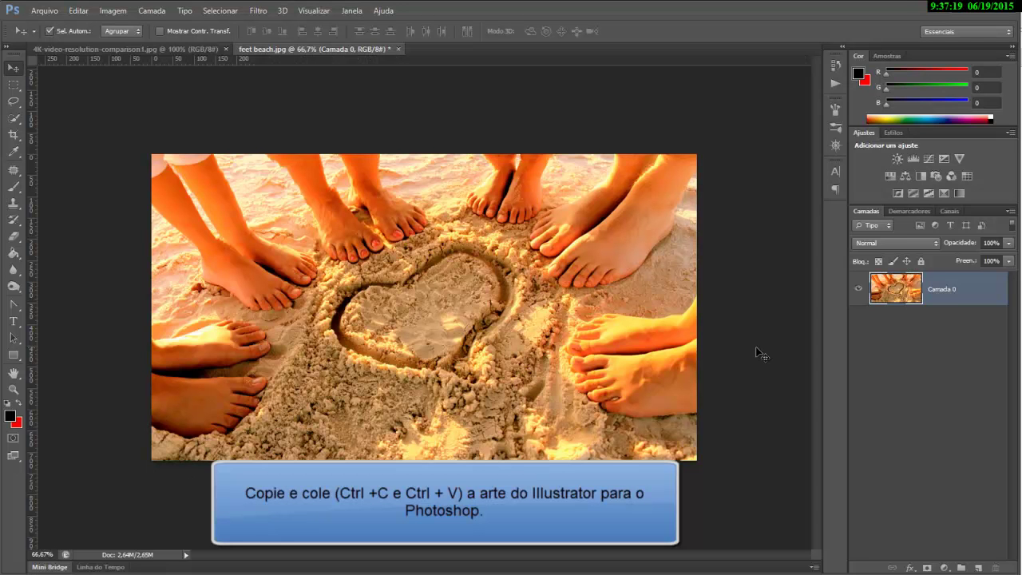
key("ctrl+v")
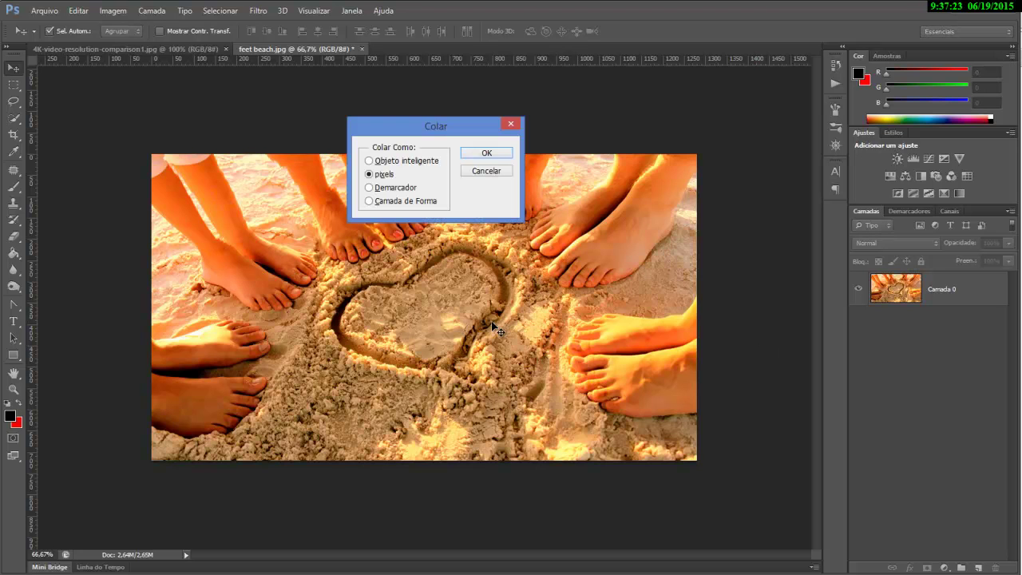
left_click(487, 153)
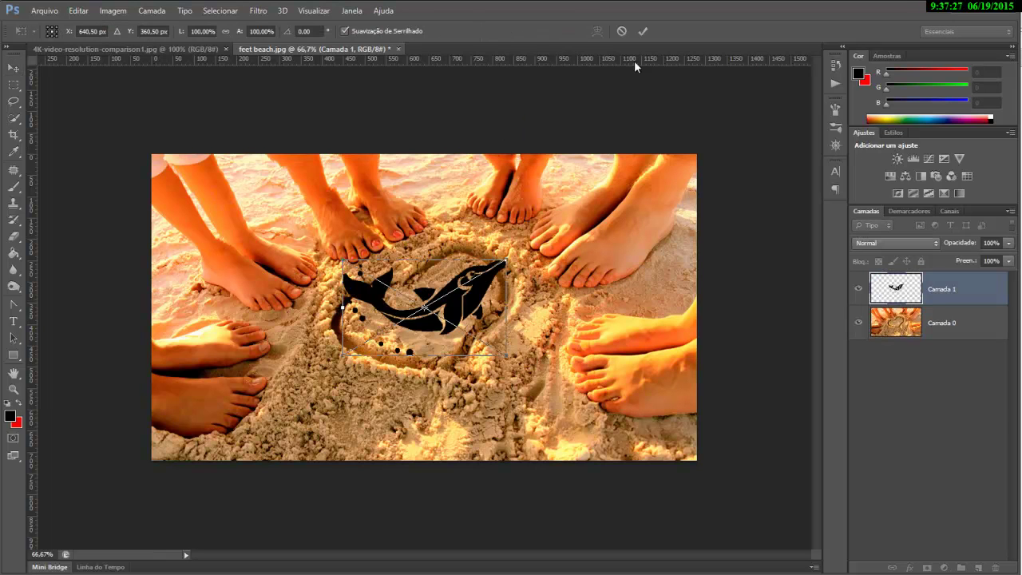
left_click(641, 31)
- Rename the pasted dolphin layer to Golfinho and move the dolphin onto the lowest foot at the photo's right edge
double_click(939, 291)
type("Gfinho")
key("Return")
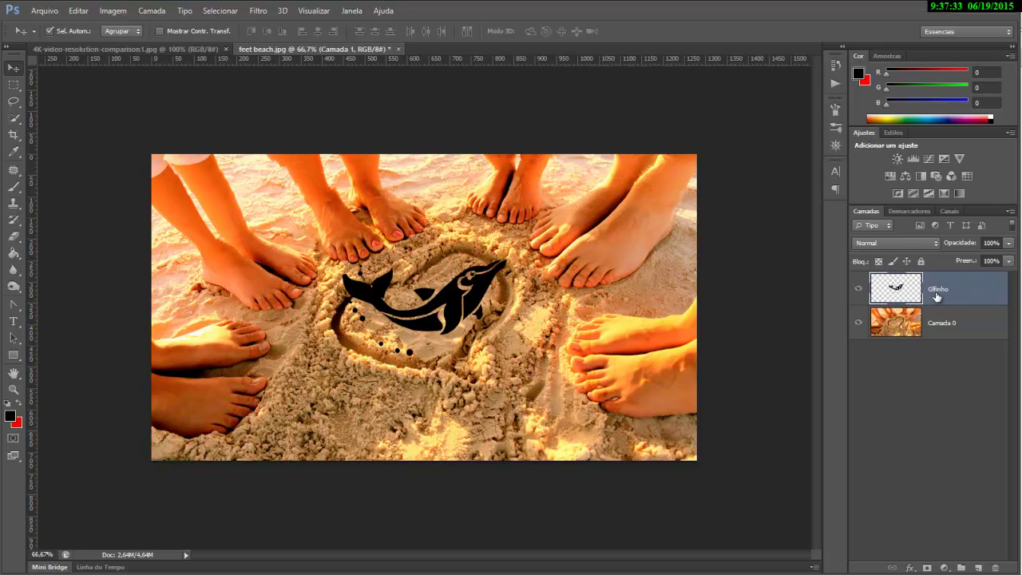
double_click(934, 296)
type("o")
key("Return")
left_click_drag(490, 301, 692, 380)
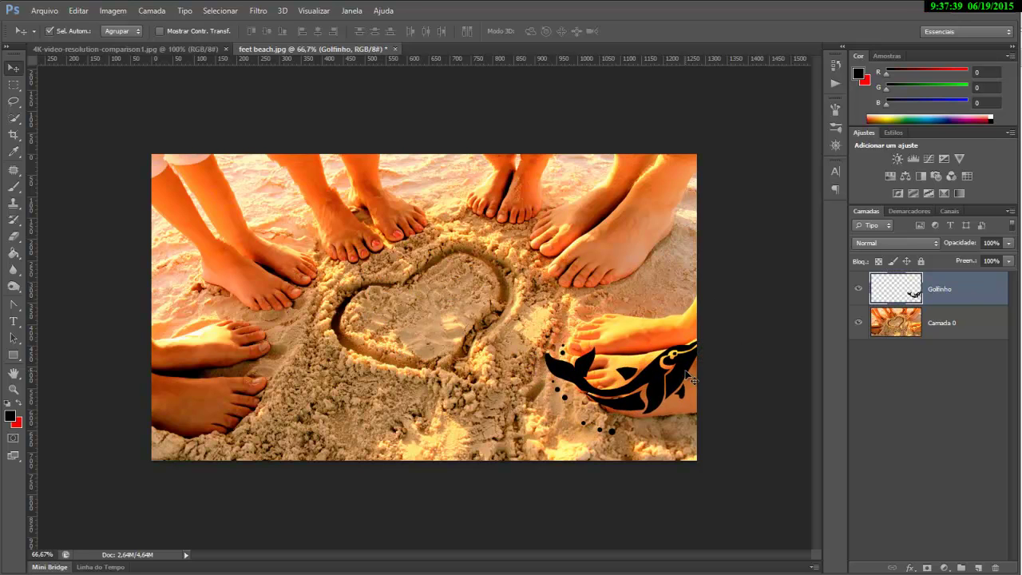
- Scale the Golfinho dolphin down to about 48.5% of its size with Free Transform
left_click(77, 10)
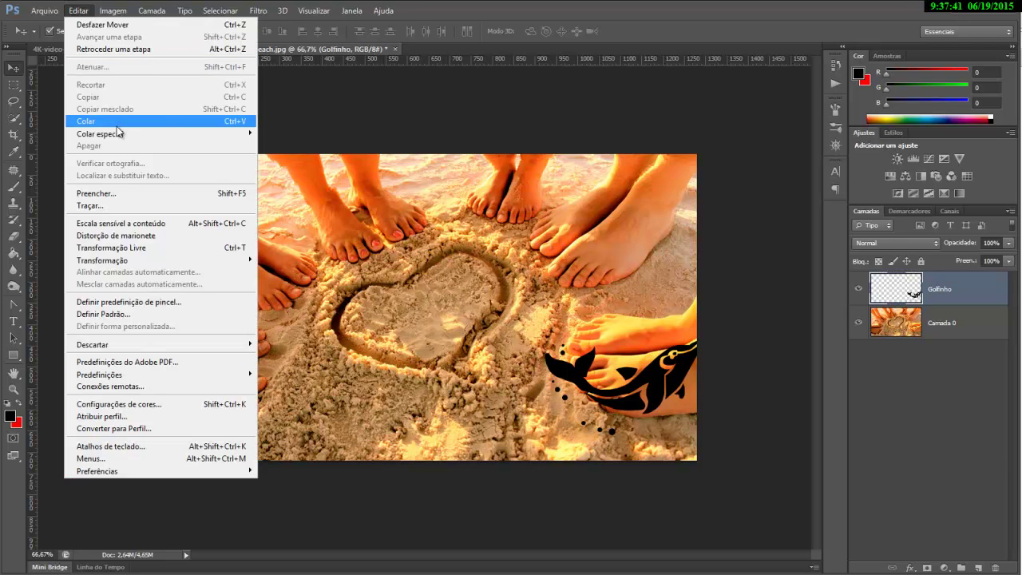
left_click(122, 248)
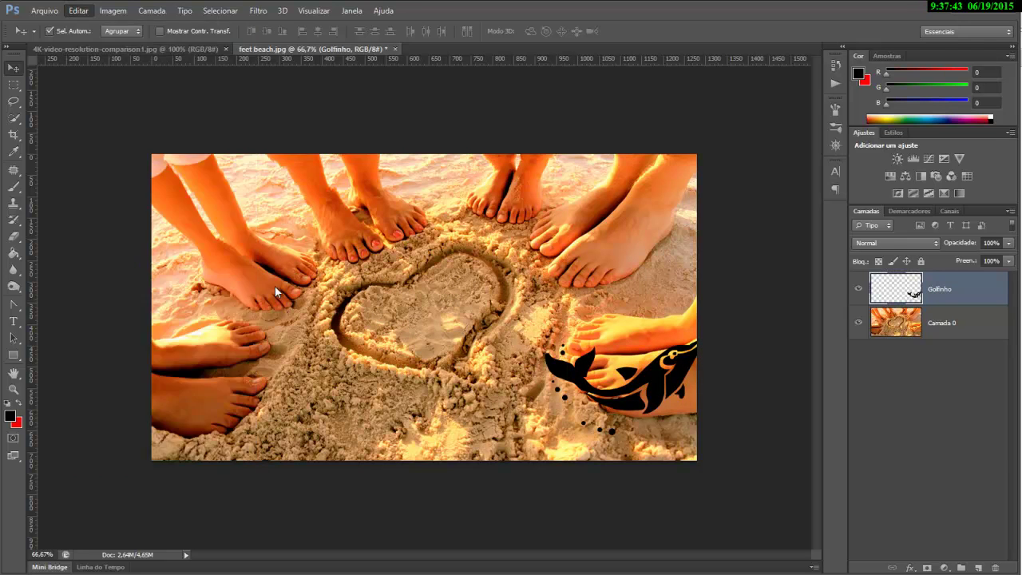
left_click_drag(545, 435, 632, 388)
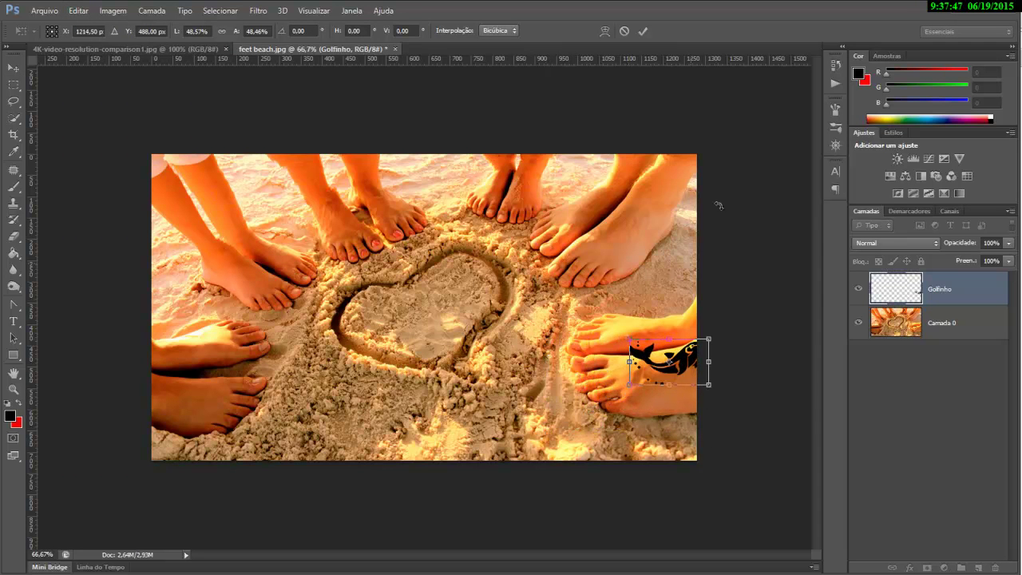
left_click(644, 31)
- Move the dolphin about 40 px toward the toes and 22 px down onto the top of the lower foot
scroll(688, 352, "up", 1)
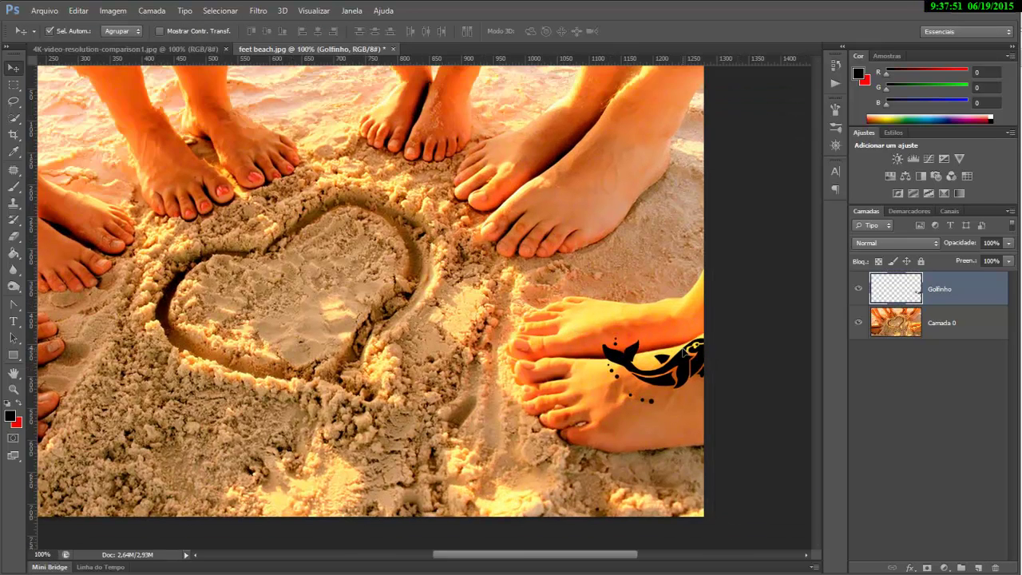
scroll(689, 351, "up", 1)
left_click_drag(693, 375, 643, 407)
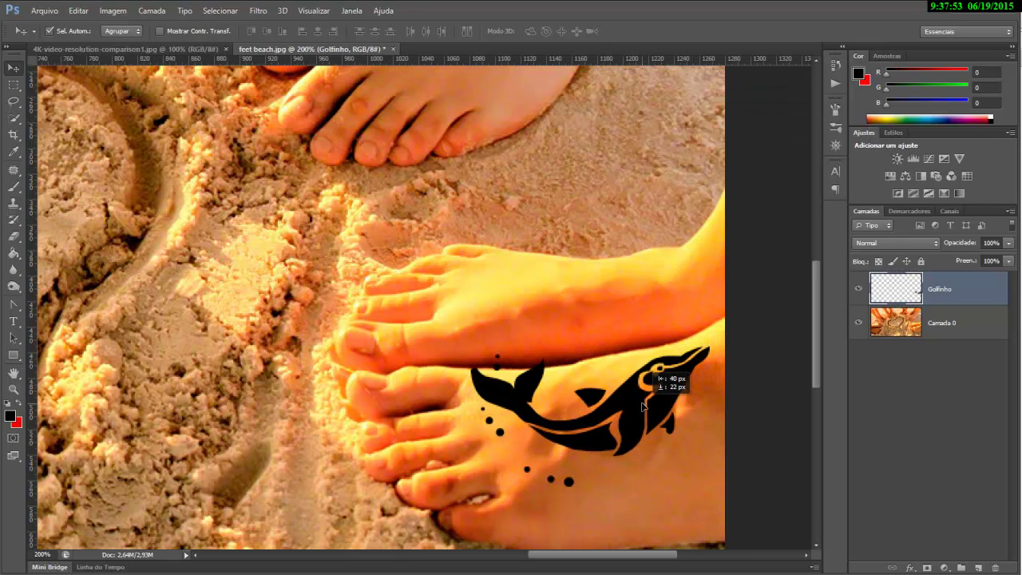
- Start warping the dolphin, bending the upper edge and head side of its mesh to follow the foot's curve
left_click(79, 11)
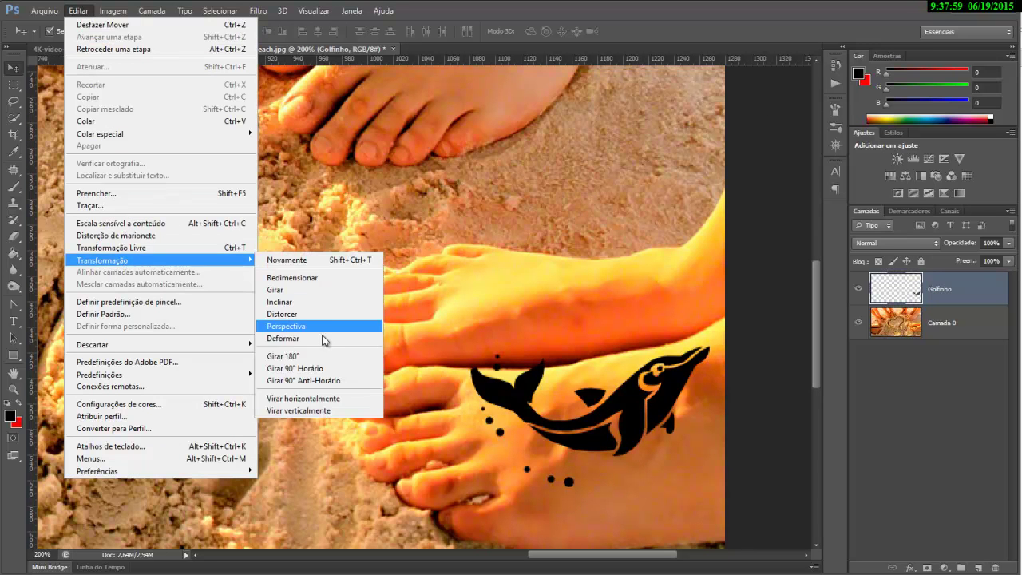
left_click(322, 341)
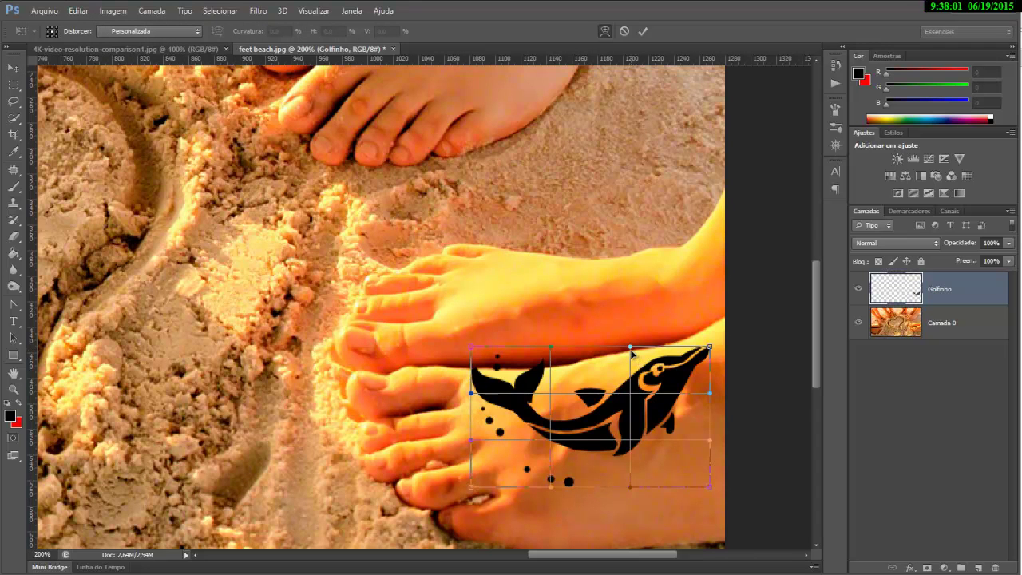
left_click_drag(631, 348, 596, 333)
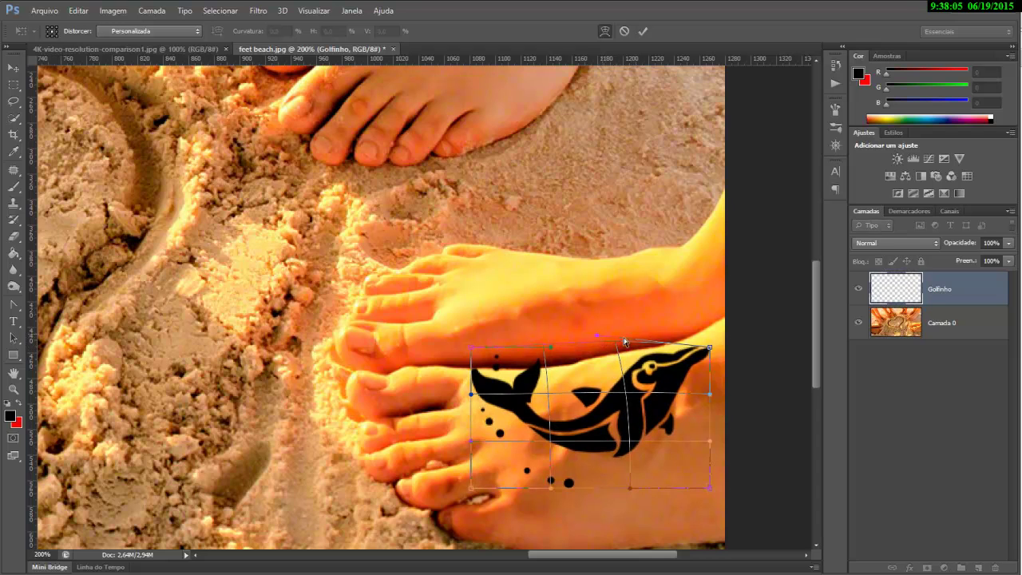
left_click_drag(710, 349, 699, 351)
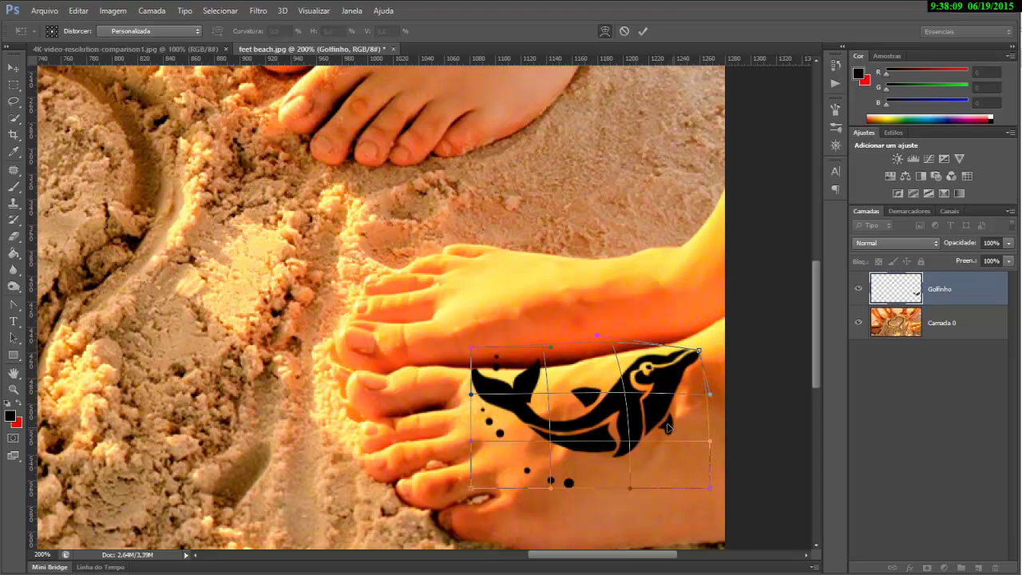
left_click_drag(661, 424, 666, 428)
left_click_drag(636, 397, 618, 392)
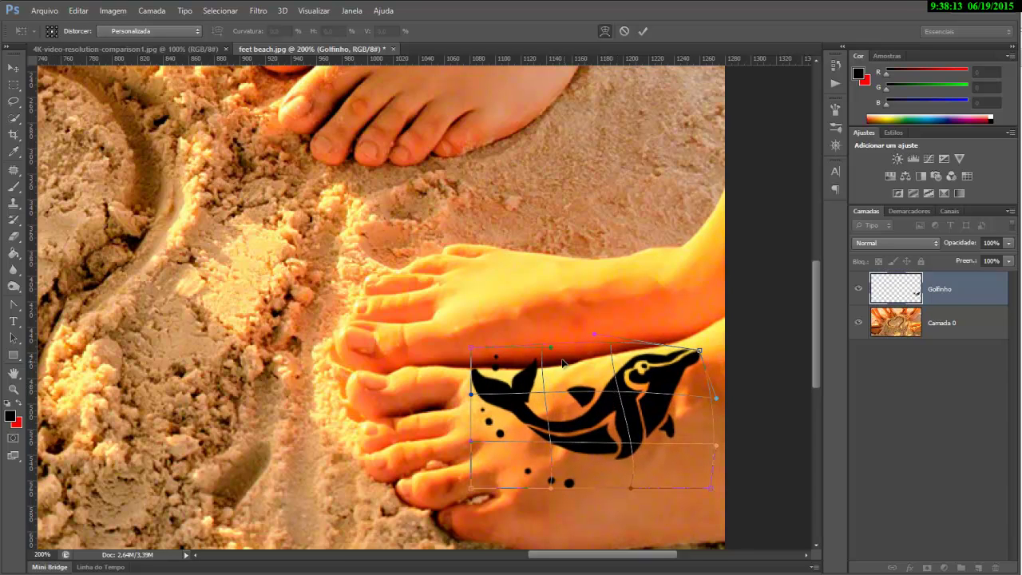
- Pull the tail side and lower edge of the warp mesh inward to fit the foot, and apply the warp
left_click_drag(546, 350, 486, 349)
left_click_drag(494, 399, 502, 395)
left_click_drag(626, 460, 610, 442)
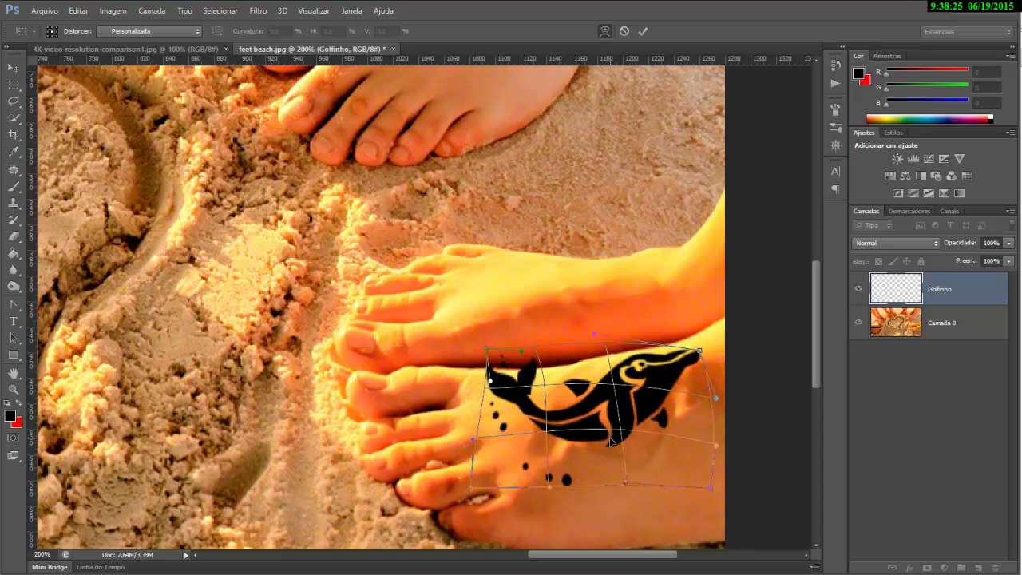
left_click_drag(565, 479, 533, 461)
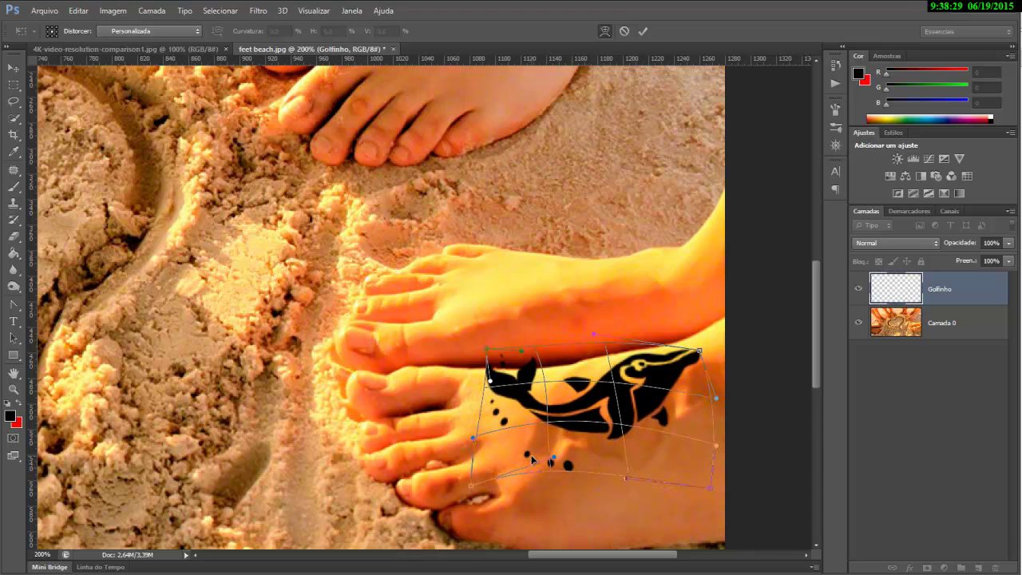
left_click_drag(475, 492, 483, 471)
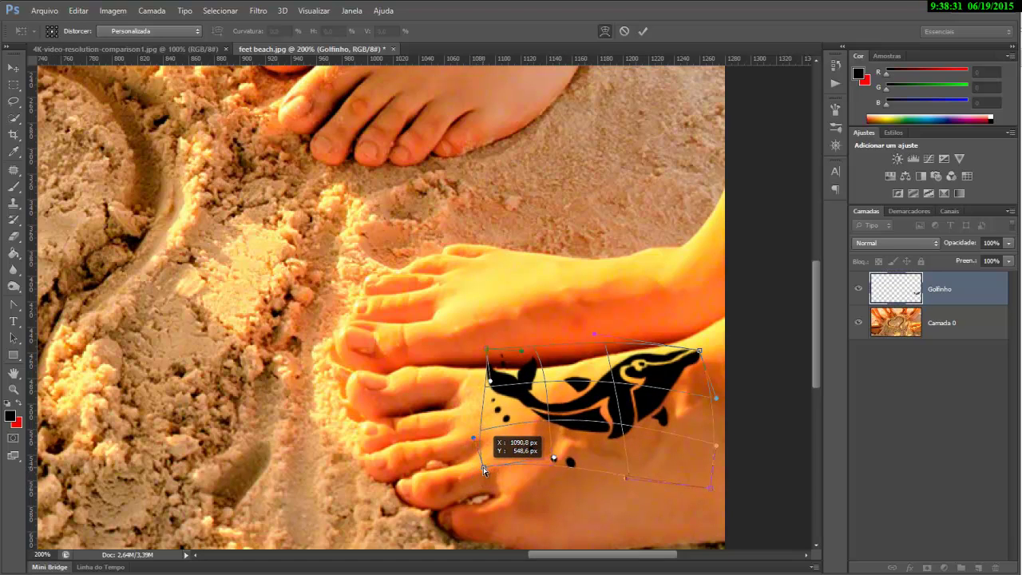
left_click_drag(673, 391, 677, 392)
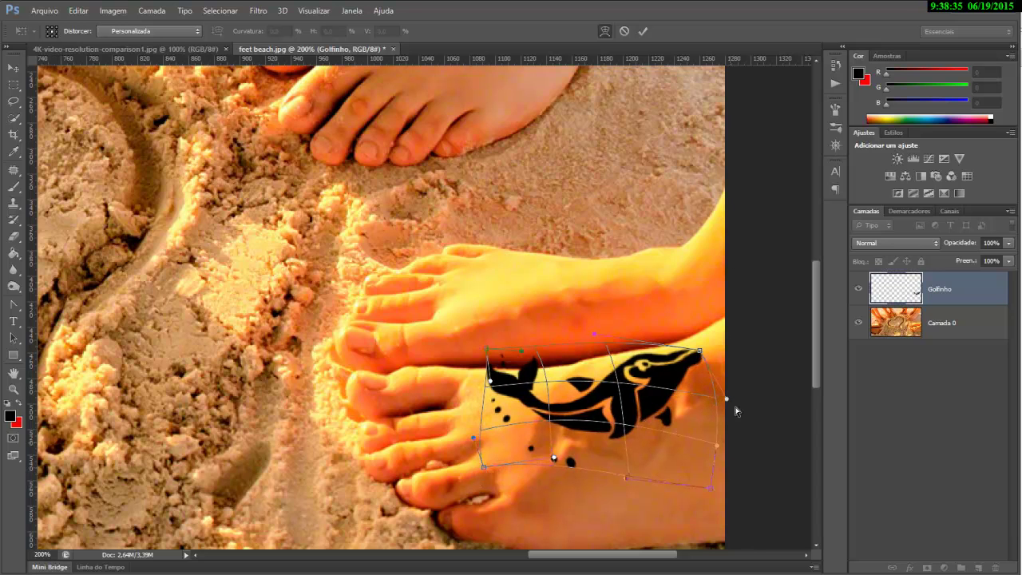
left_click(644, 32)
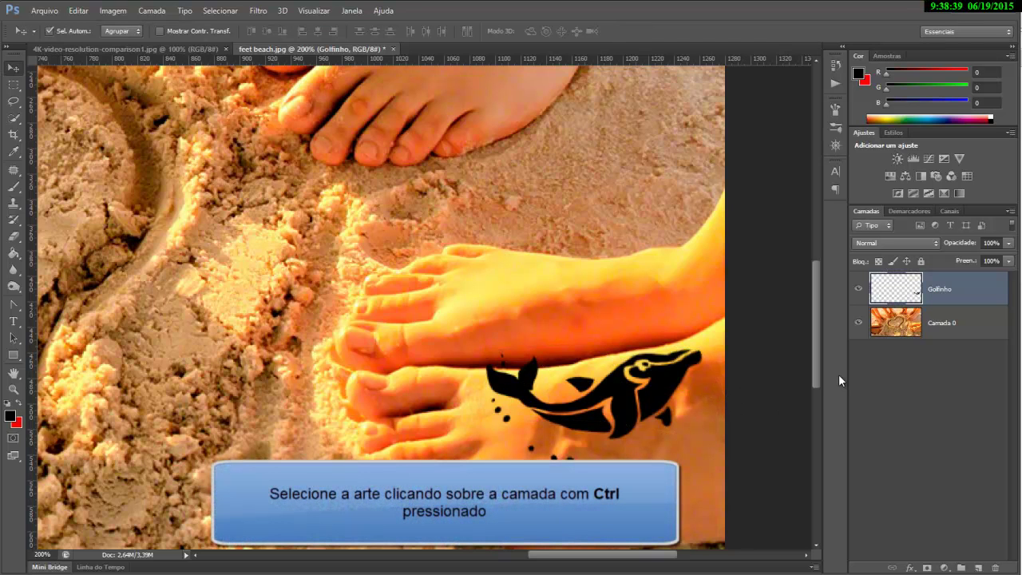
- Load the dolphin's outline as a selection and add a layer mask from it to the Golfinho layer
left_click(920, 298, "ctrl")
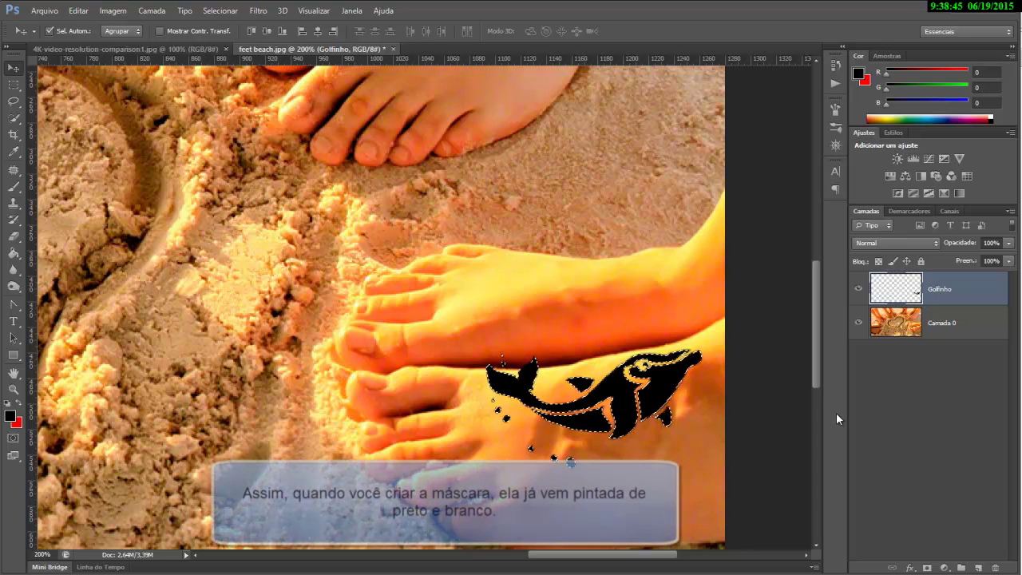
left_click(927, 567)
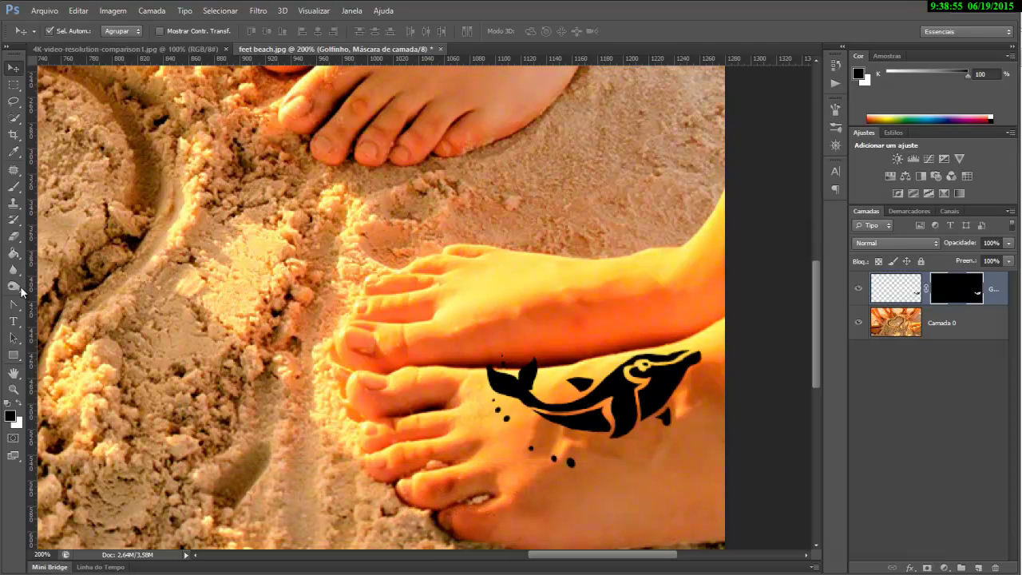
- Try painting black over the dolphin on its layer mask with the 90 px brush, and undo the stroke
left_click(13, 187)
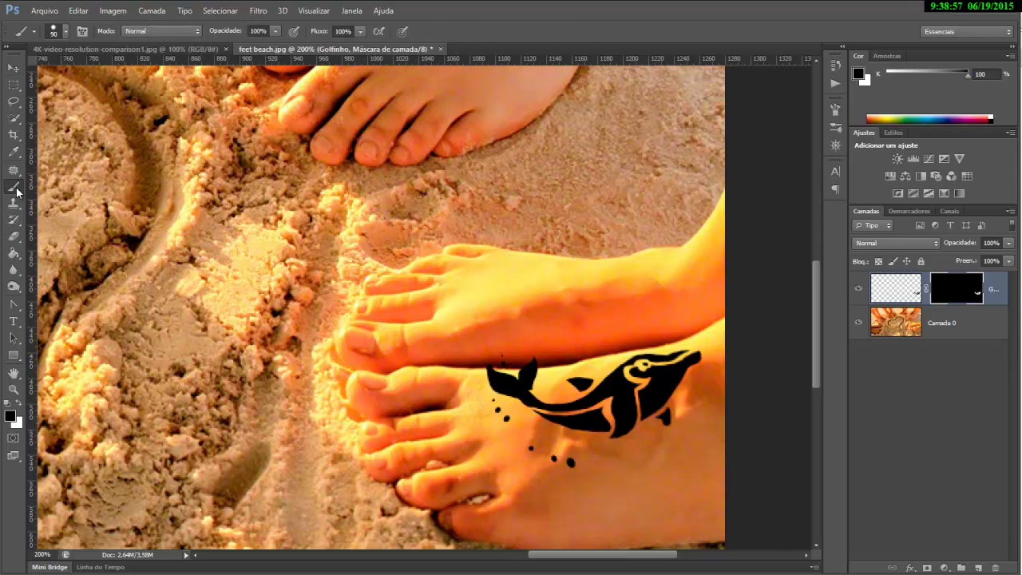
left_click_drag(559, 376, 662, 429)
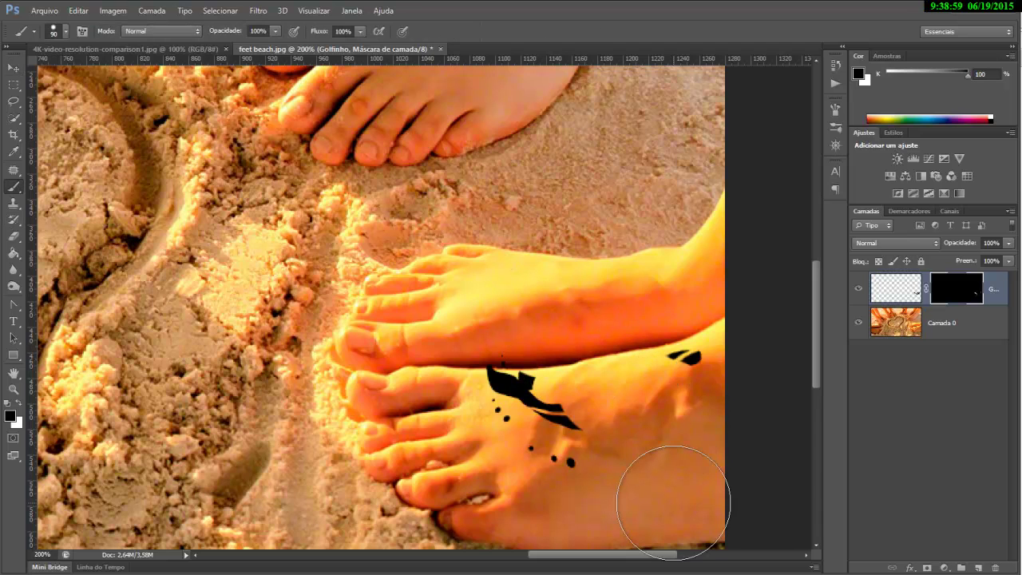
left_click_drag(678, 423, 662, 433)
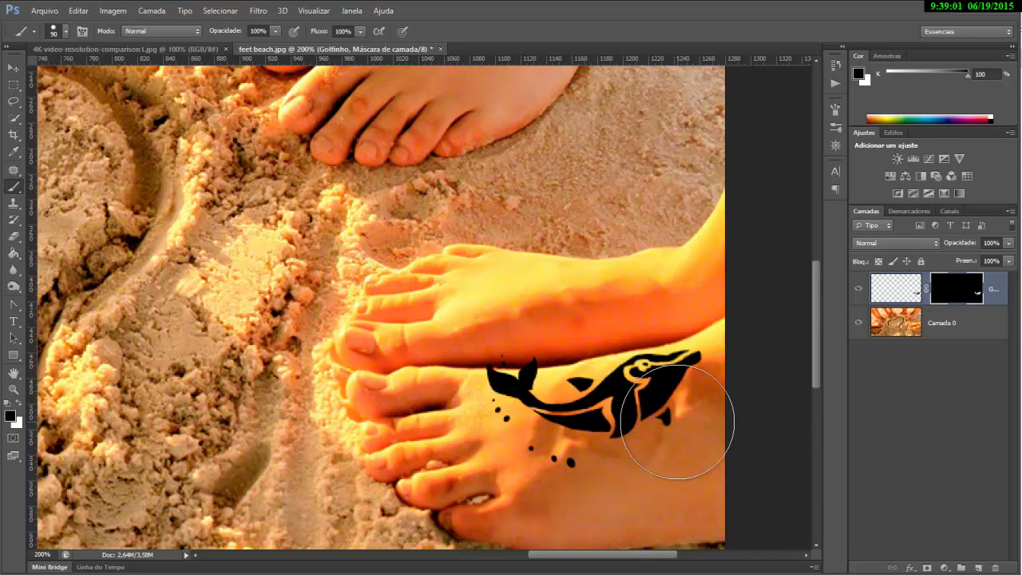
- Hide the Golfinho layer and select the lowest foot on Camada 0 with the Quick Selection tool
left_click(12, 69)
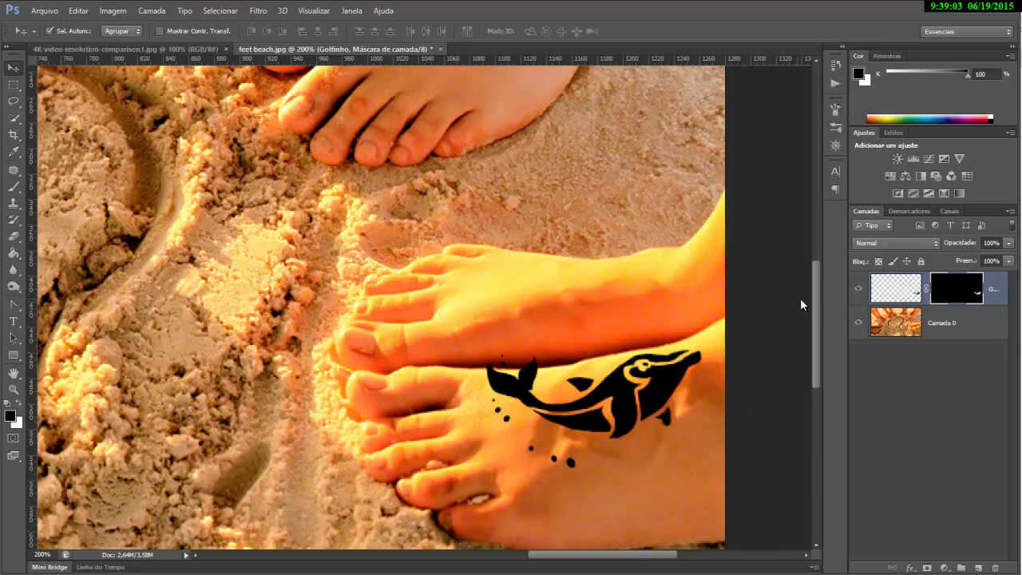
left_click(860, 289)
left_click(939, 324)
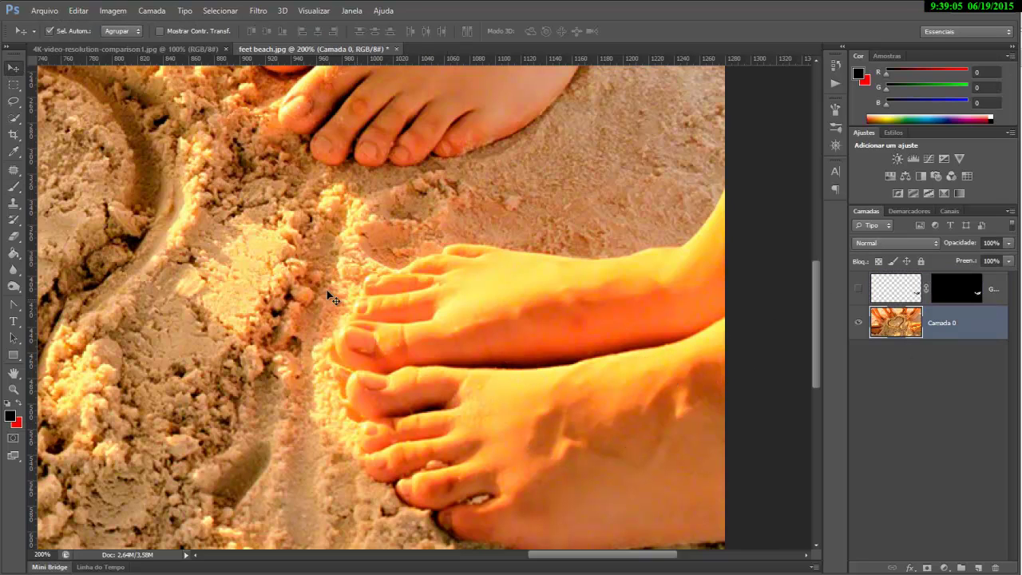
left_click(12, 122)
mouse_move(697, 369)
left_mouse_down()
mouse_move(529, 417)
mouse_move(469, 395)
mouse_move(395, 419)
left_mouse_up()
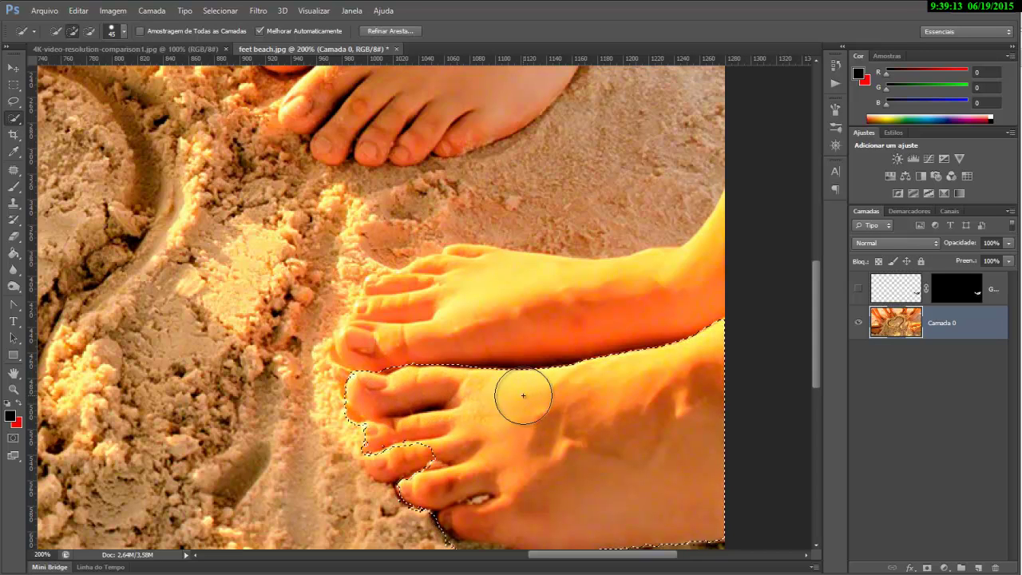
- Show the Golfinho layer, make its layer mask active, and invert the foot selection
left_click(858, 289)
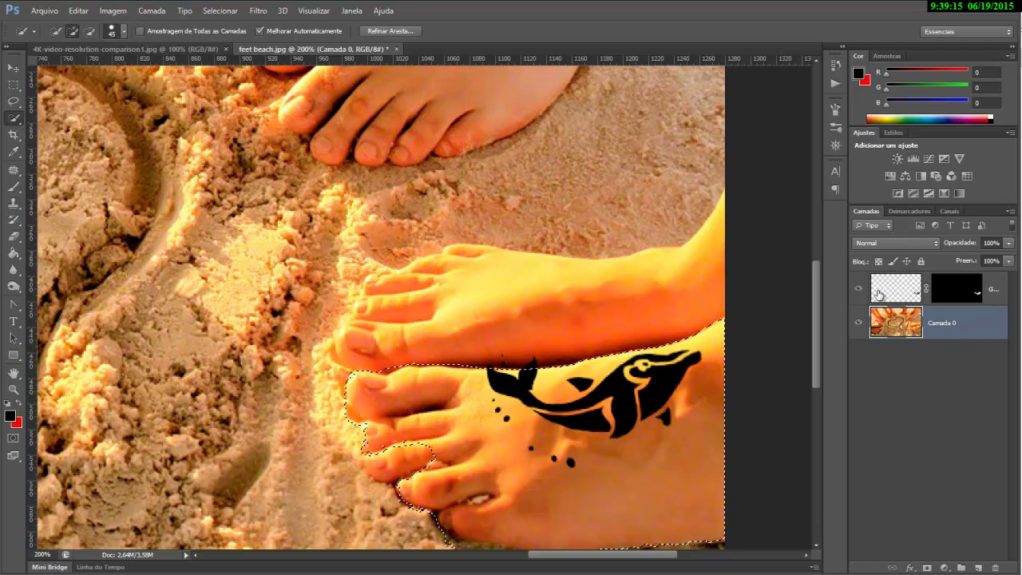
left_click(963, 294)
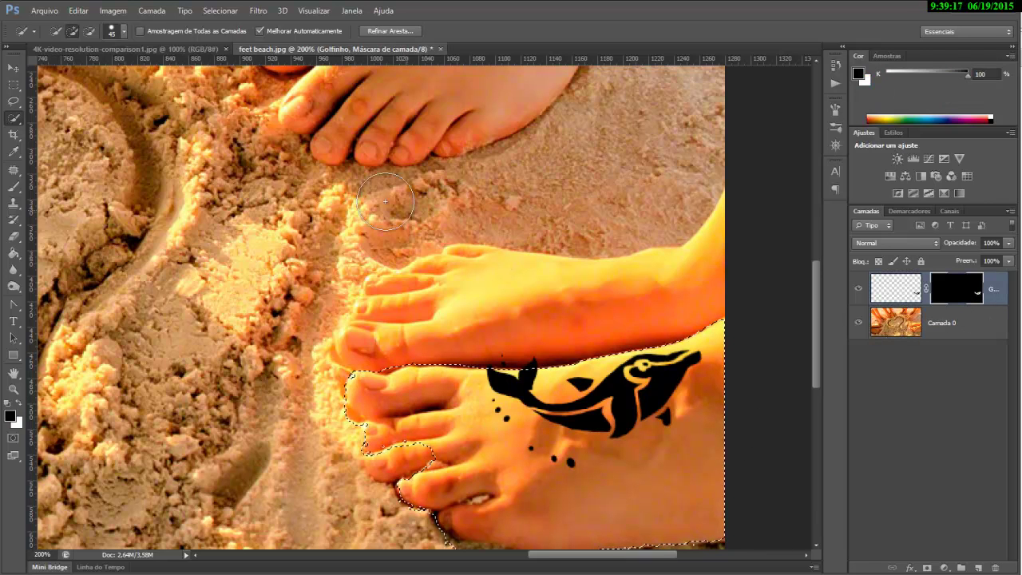
left_click(227, 12)
left_click(230, 62)
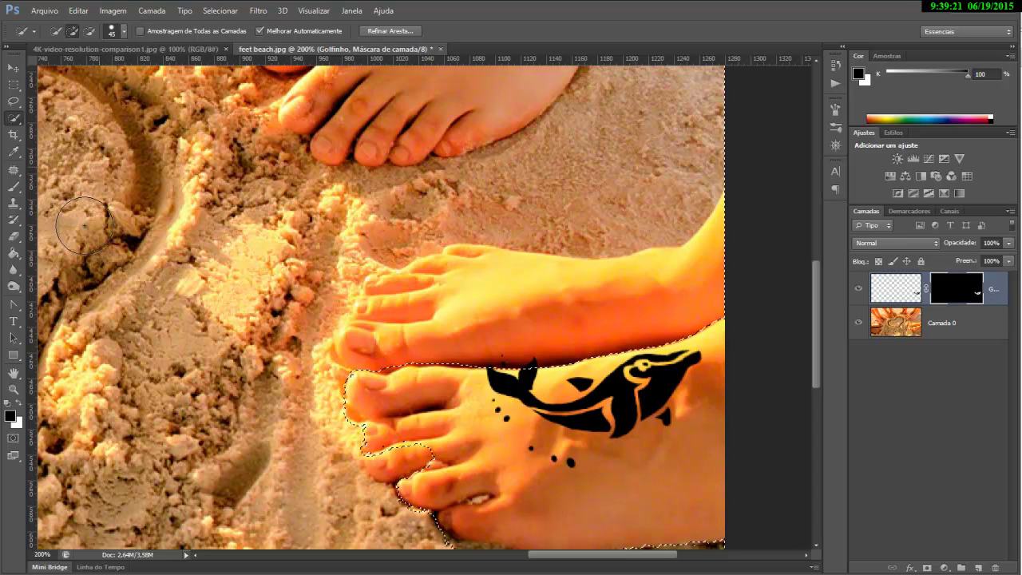
- Paint black on the Golfinho mask over the tail parts spilling beyond the foot, and clear the selection
left_click_drag(433, 338, 547, 347)
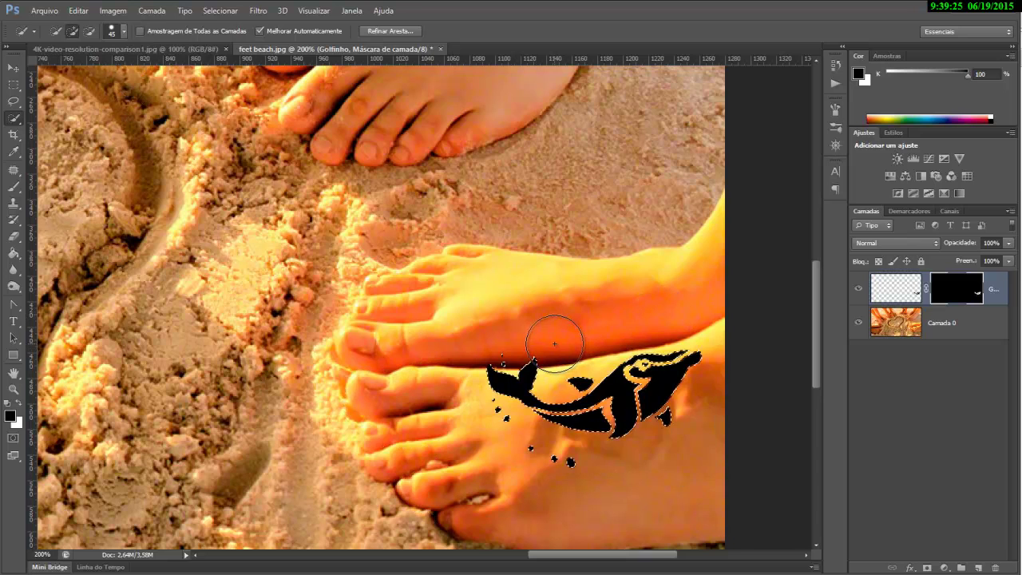
left_click_drag(555, 338, 544, 345)
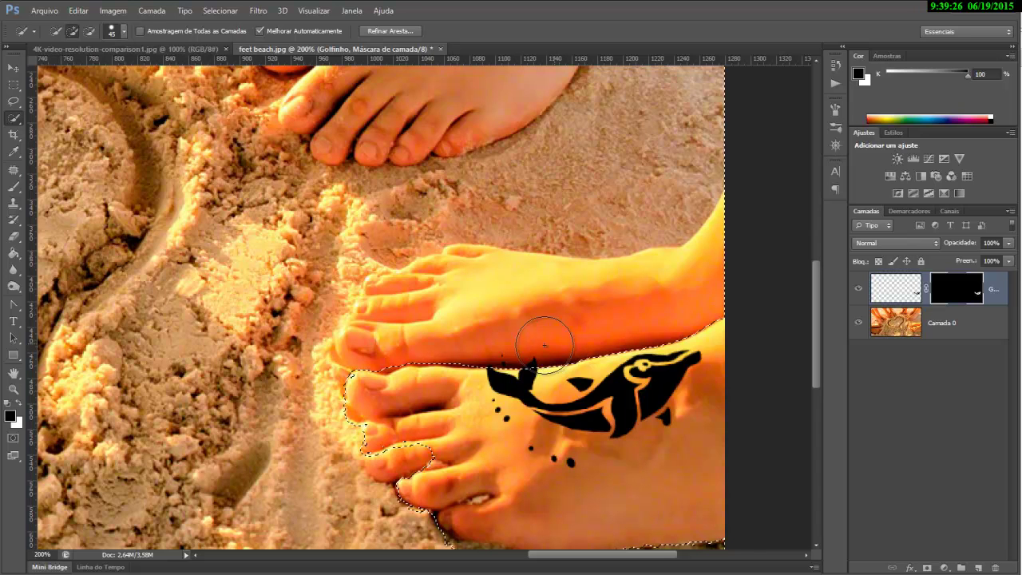
left_click(15, 188)
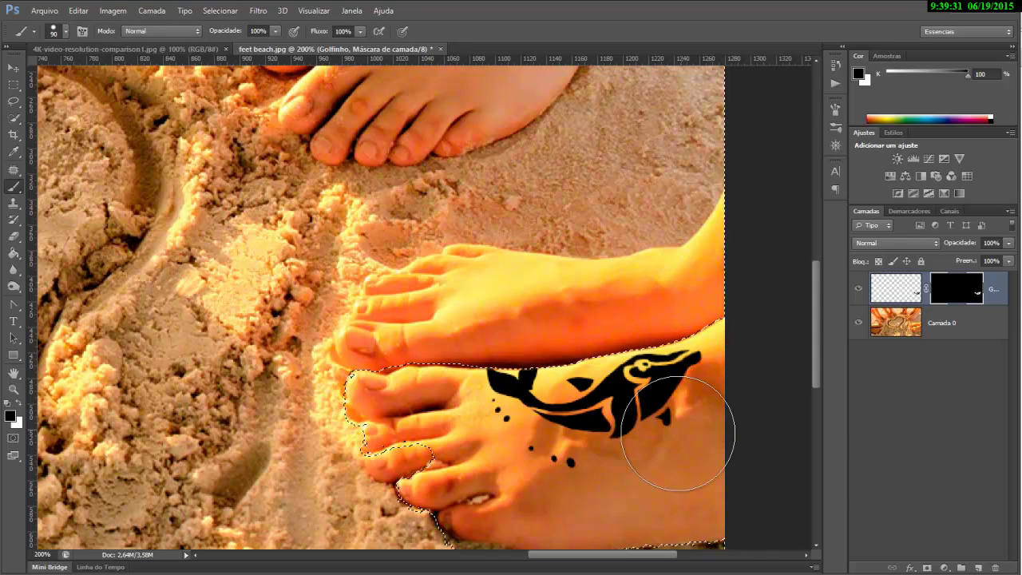
key("ctrl+d")
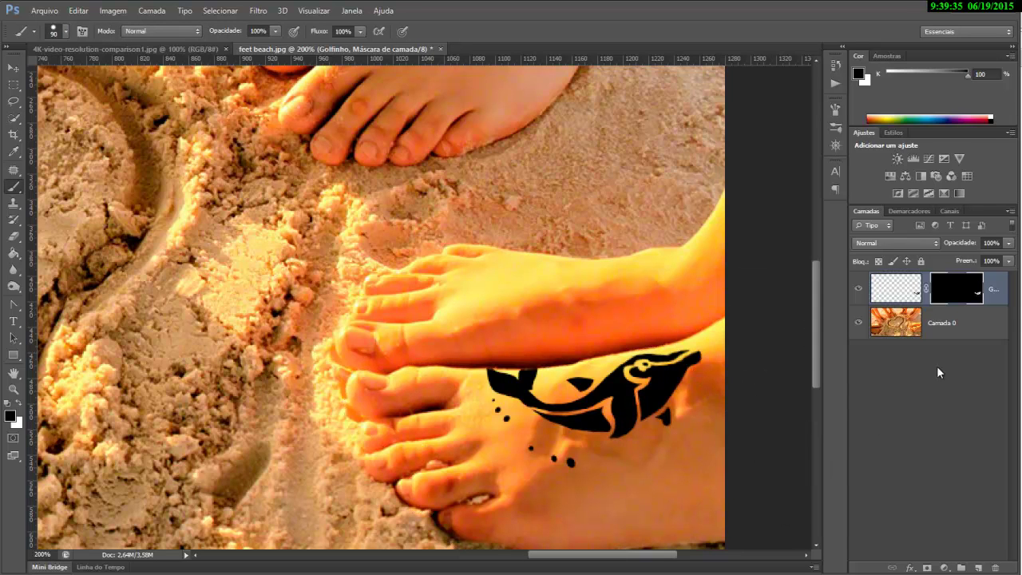
left_click(13, 72)
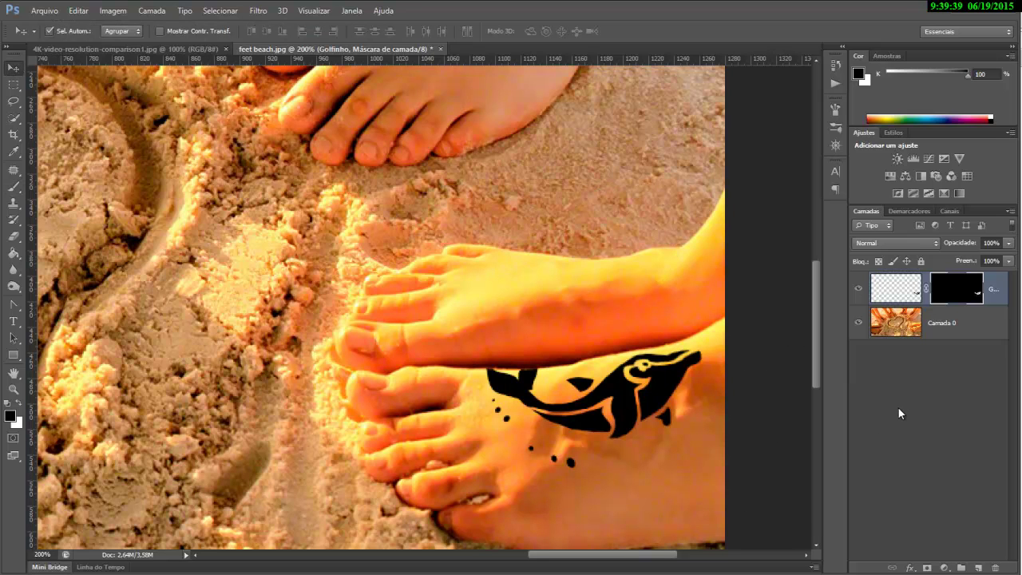
- Display only the Vermelho channel and hide the Golfinho layer so the photo shows in grayscale without the dolphin
left_click(948, 209)
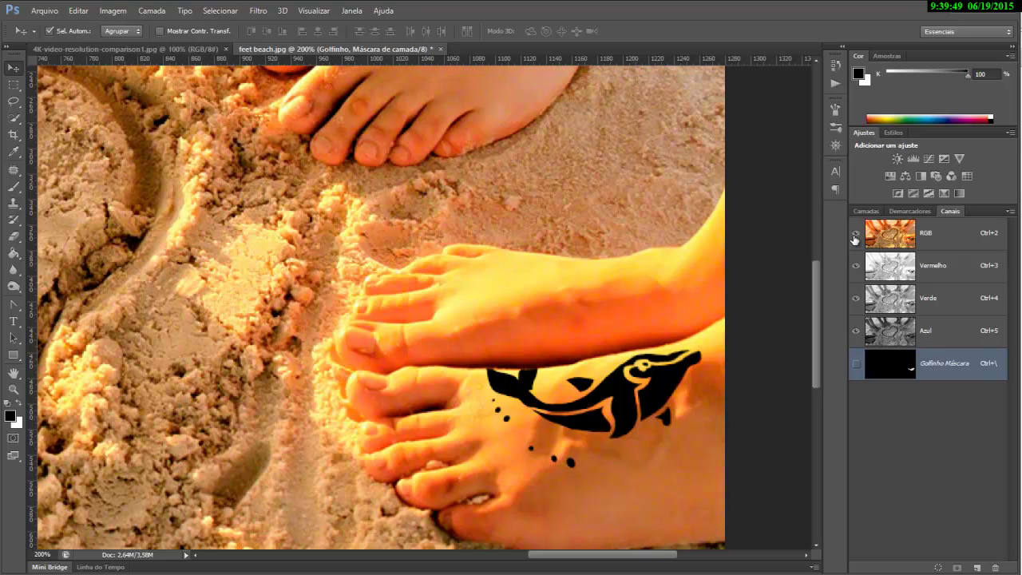
mouse_move(856, 299)
left_mouse_down()
mouse_move(855, 334)
mouse_move(855, 297)
left_mouse_up()
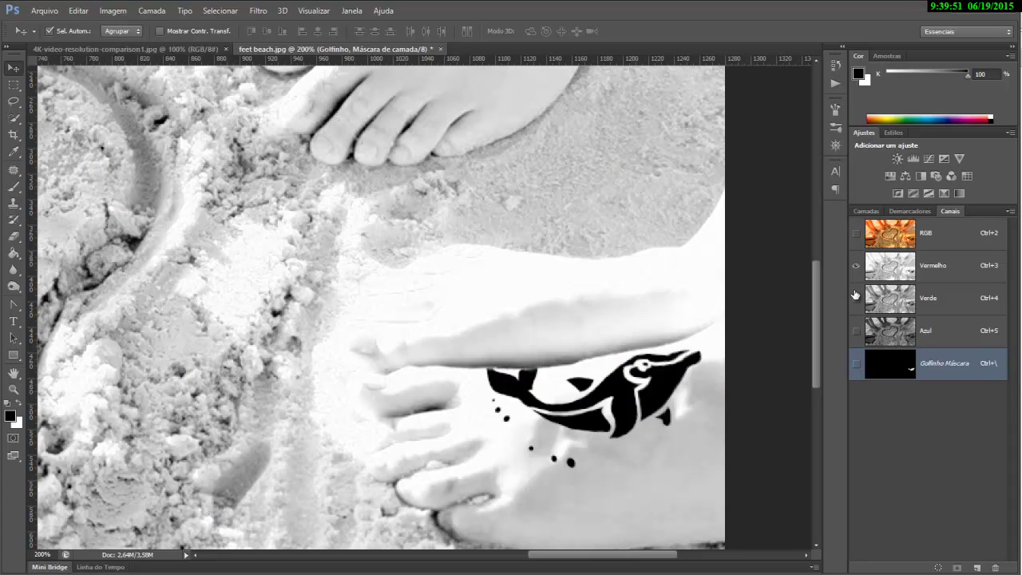
left_click(867, 211)
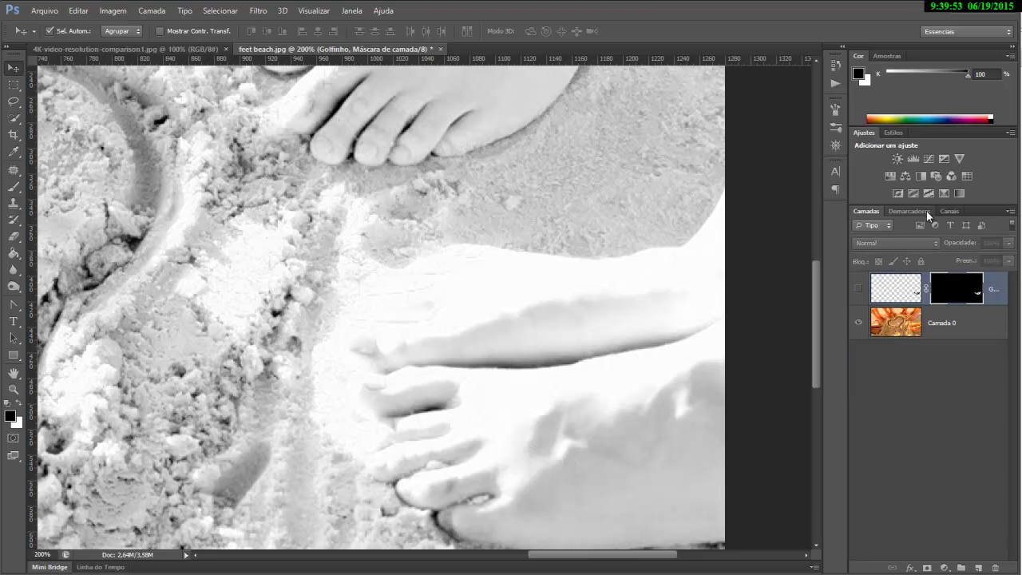
left_click(949, 211)
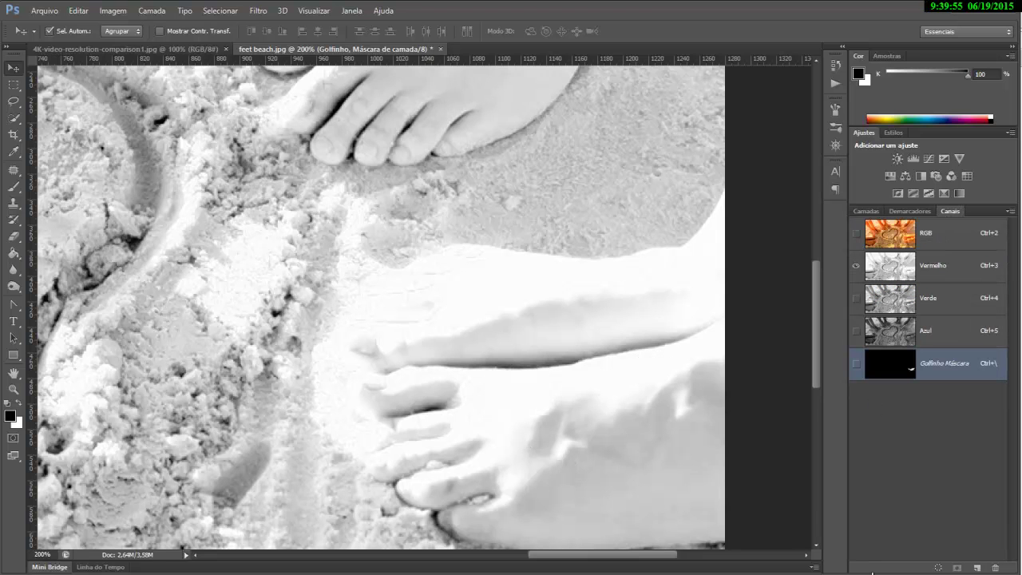